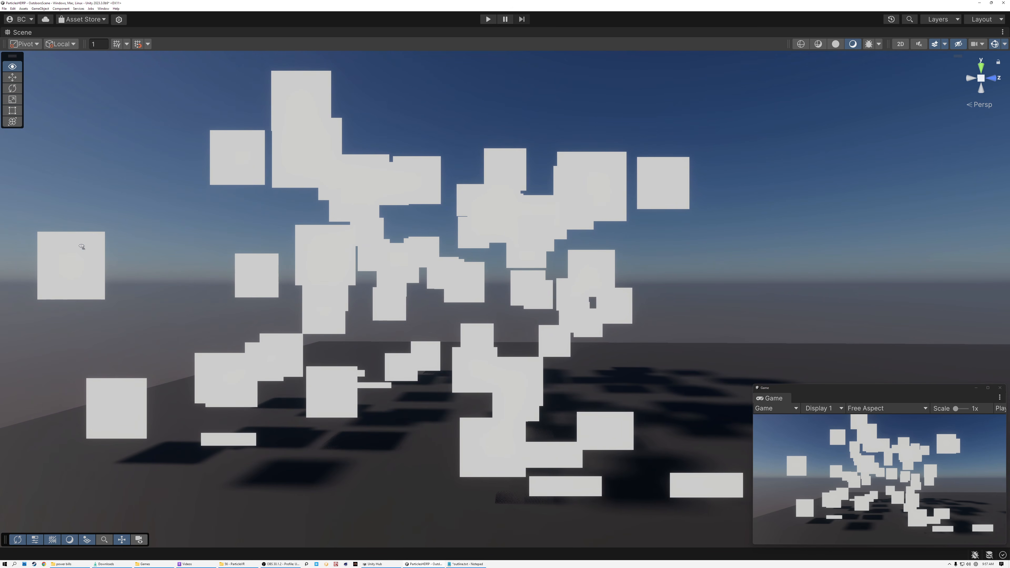
Fly the Scene view around and into the particle stack to examine how the billboards face the viewpoint.
{"action": "key", "text": "s"}
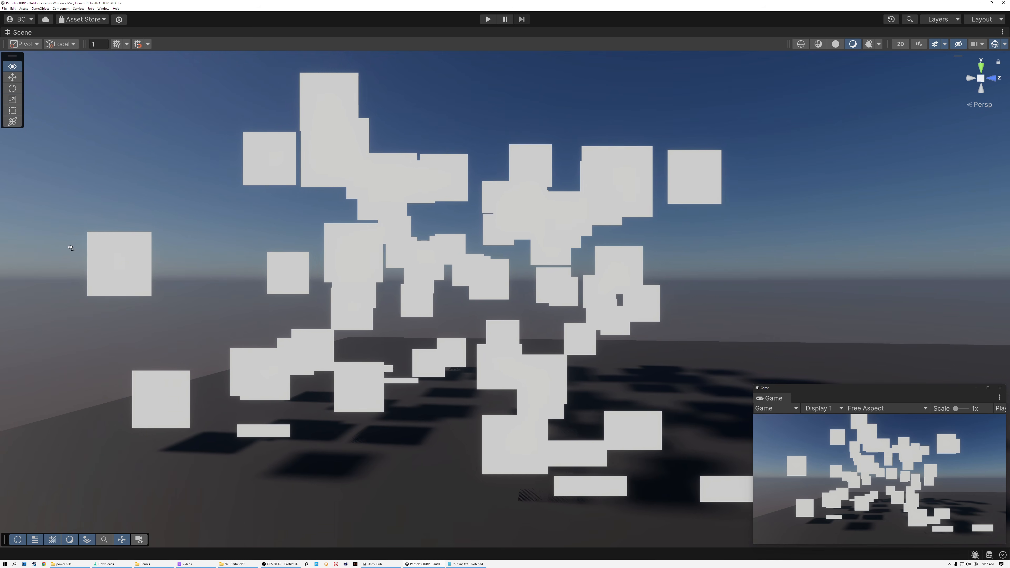
{"action": "key", "text": "w"}
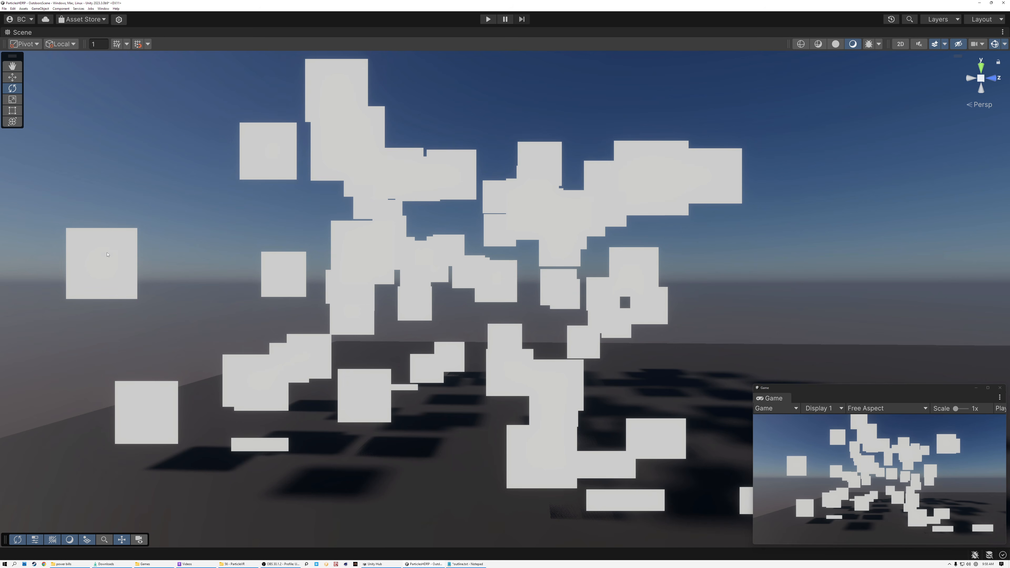
{"action": "key", "text": "w"}
{"action": "right_click_drag", "start_coordinate": [351, 337], "coordinate": [341, 335]}
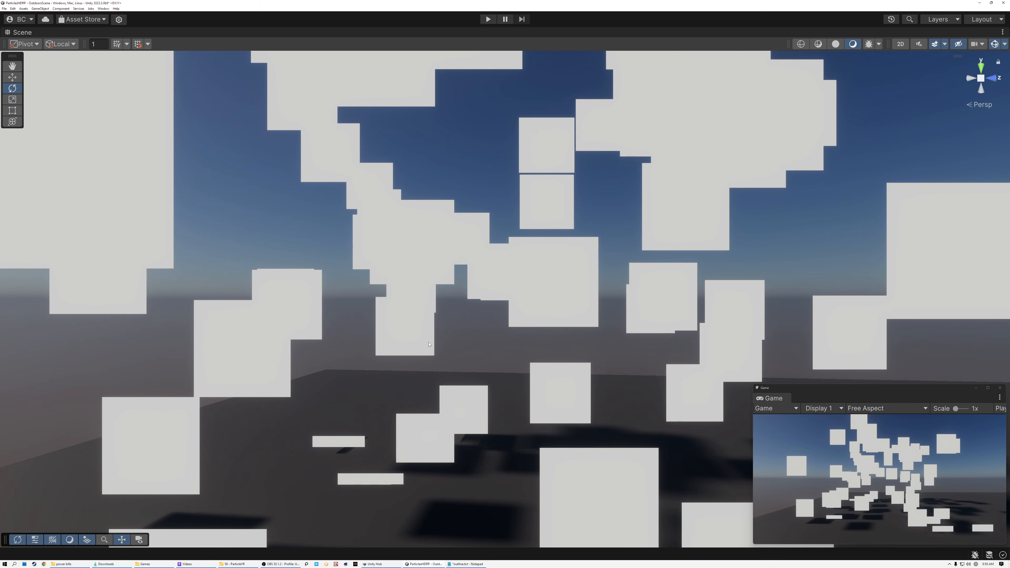
{"action": "mouse_move", "coordinate": [465, 341]}
{"action": "right_mouse_down"}
{"action": "mouse_move", "coordinate": [457, 339]}
{"action": "mouse_move", "coordinate": [473, 336]}
{"action": "right_mouse_up"}
{"action": "key", "text": "e"}
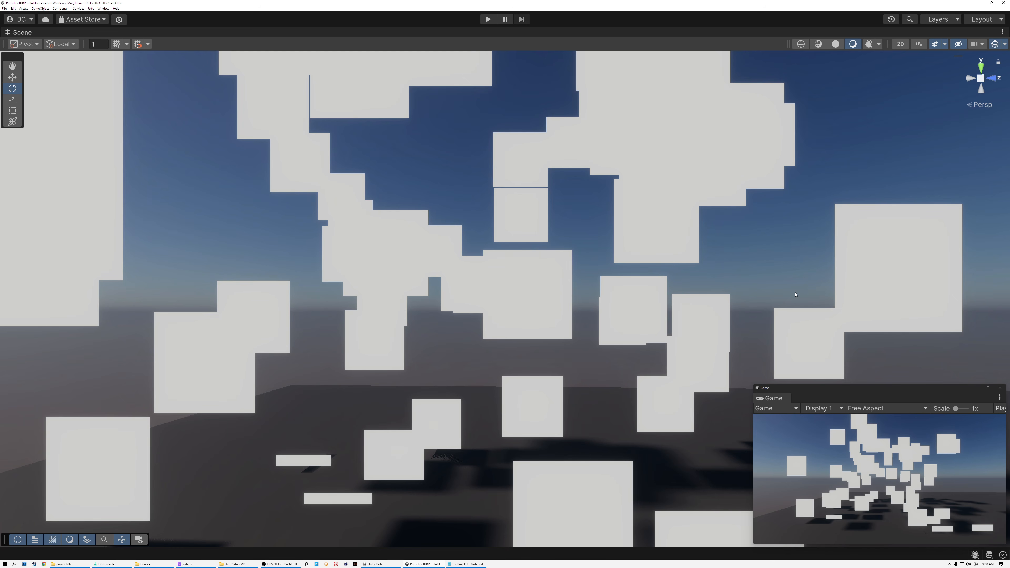
Restore the full editor layout from the maximized Scene view and select the Main Camera, framing its rotation gizmo.
{"action": "double_click", "coordinate": [23, 32]}
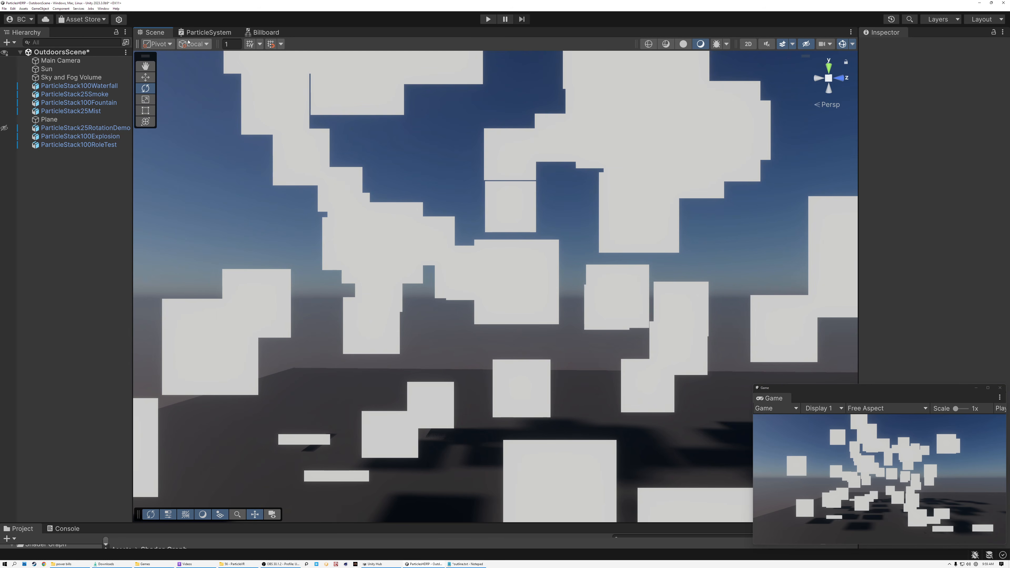
{"action": "left_click", "coordinate": [68, 61]}
{"action": "right_click_drag", "start_coordinate": [468, 174], "coordinate": [193, 198]}
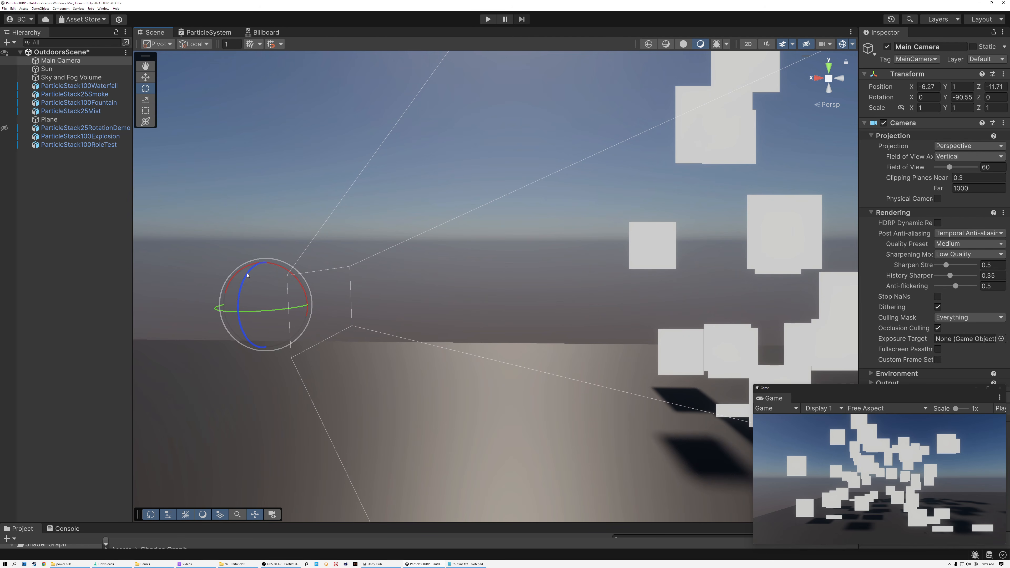
Enlarge the Game view, try rolling the Main Camera to about -39.56 on its Z rotation, and undo the test rotations.
{"action": "mouse_move", "coordinate": [248, 276]}
{"action": "left_mouse_down"}
{"action": "mouse_move", "coordinate": [257, 258]}
{"action": "mouse_move", "coordinate": [248, 277]}
{"action": "left_mouse_up"}
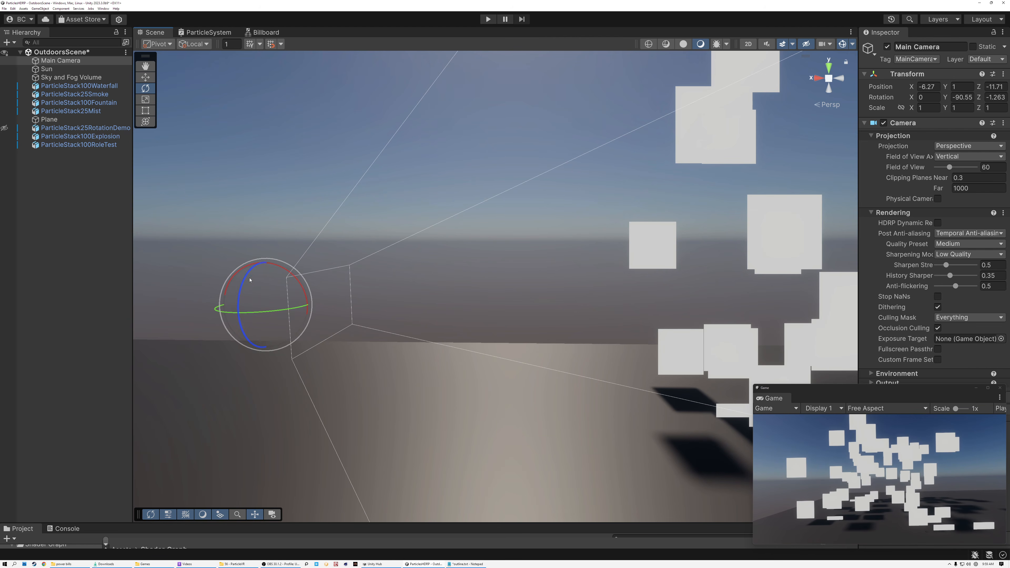
{"action": "key", "text": "ctrl+z"}
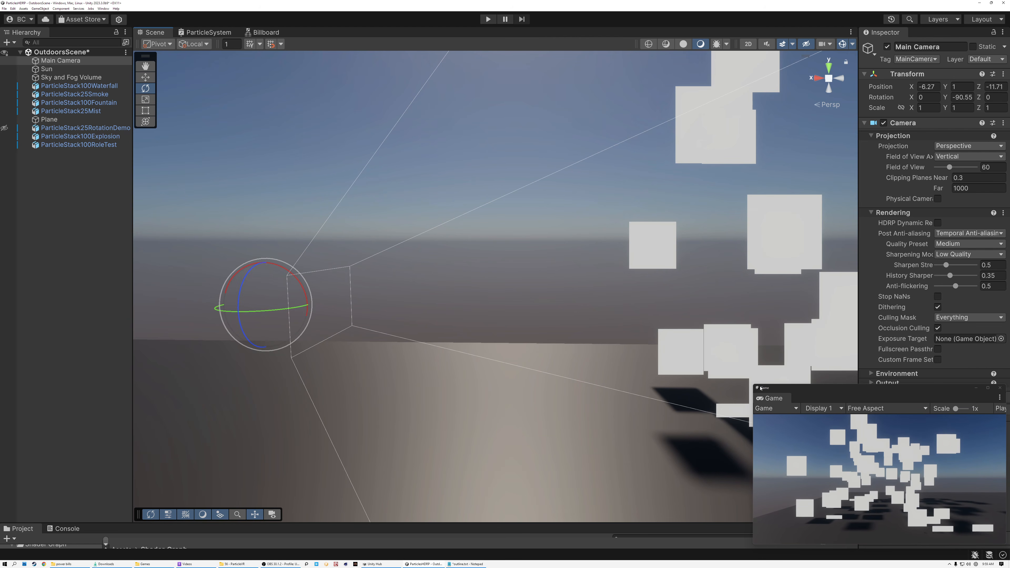
{"action": "left_click_drag", "start_coordinate": [753, 384], "coordinate": [658, 291]}
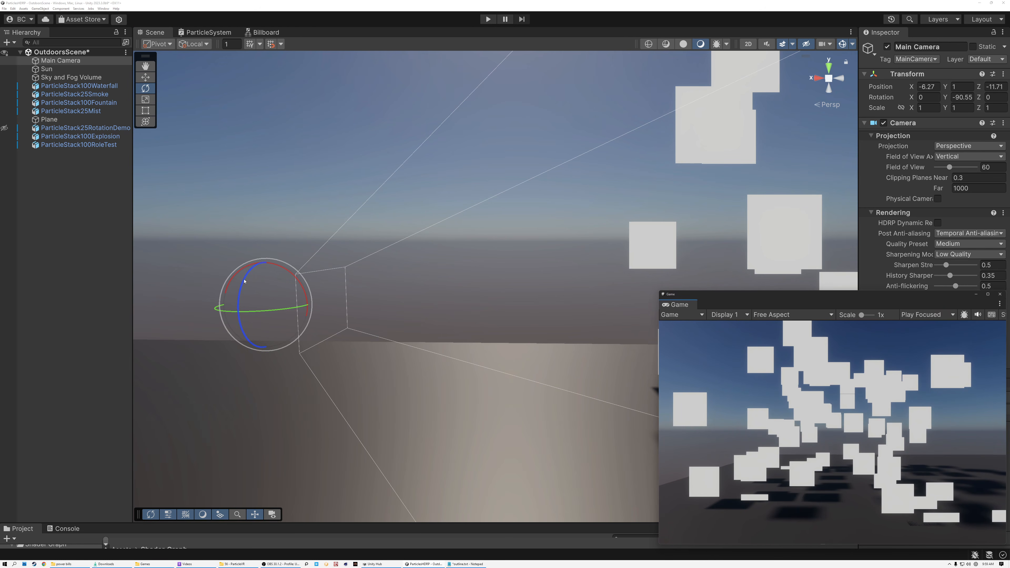
{"action": "left_click_drag", "start_coordinate": [244, 281], "coordinate": [273, 339]}
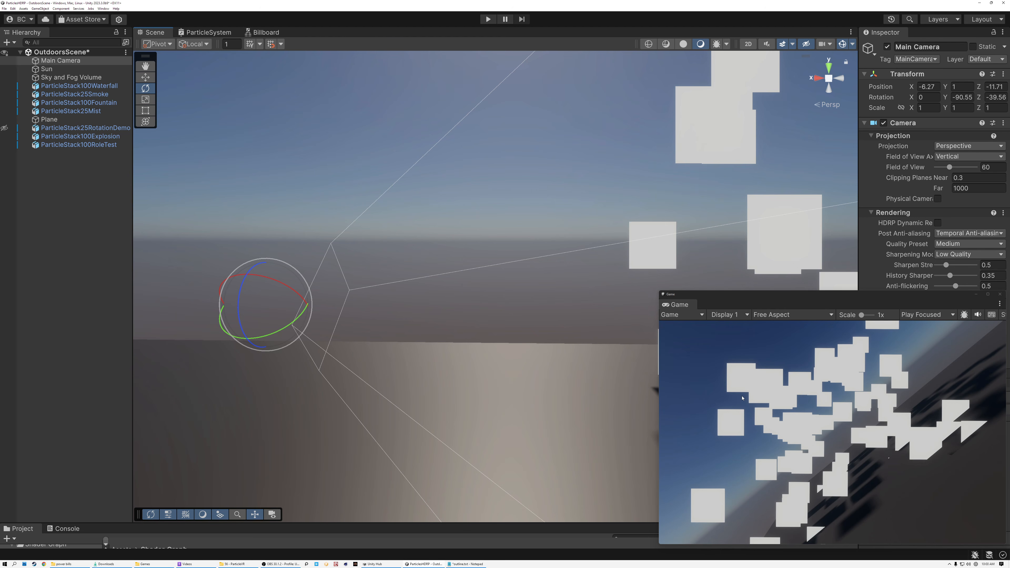
{"action": "right_click_drag", "start_coordinate": [554, 303], "coordinate": [552, 306]}
{"action": "key", "text": "ctrl+z"}
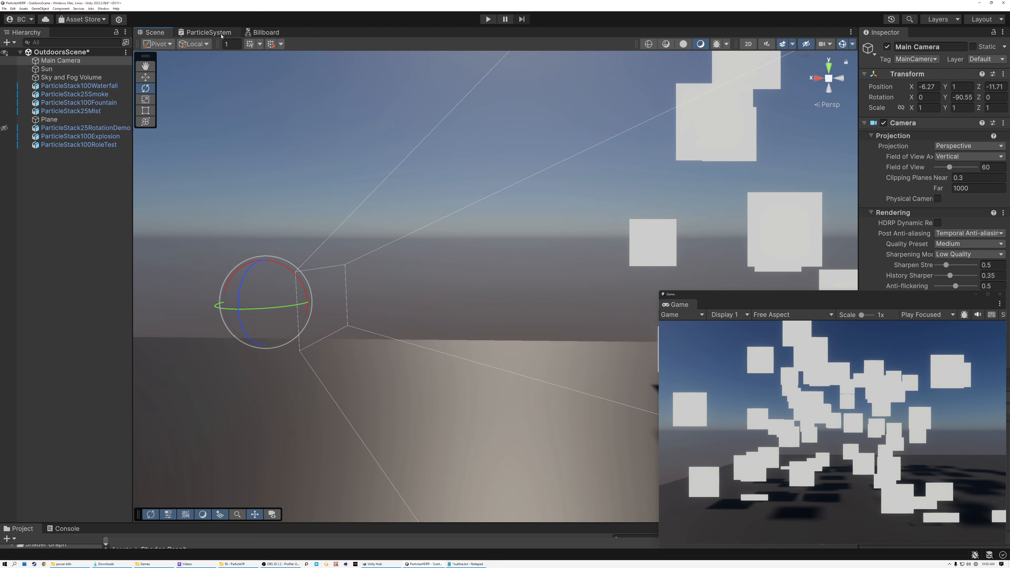
Open the ParticleSystem graph maximized and select the Billboard node in the Billboards group.
{"action": "left_click", "coordinate": [203, 32]}
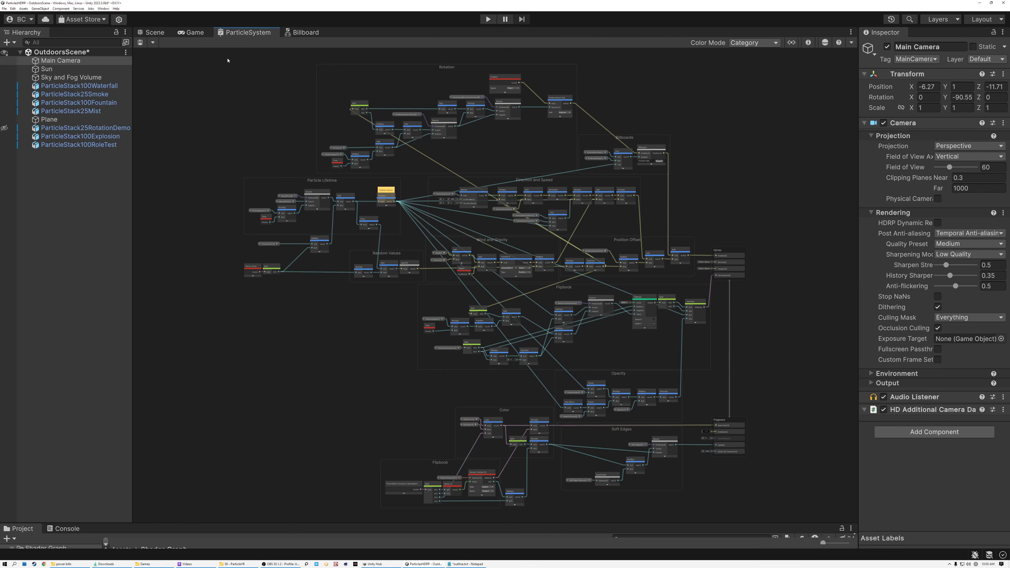
{"action": "double_click", "coordinate": [243, 32]}
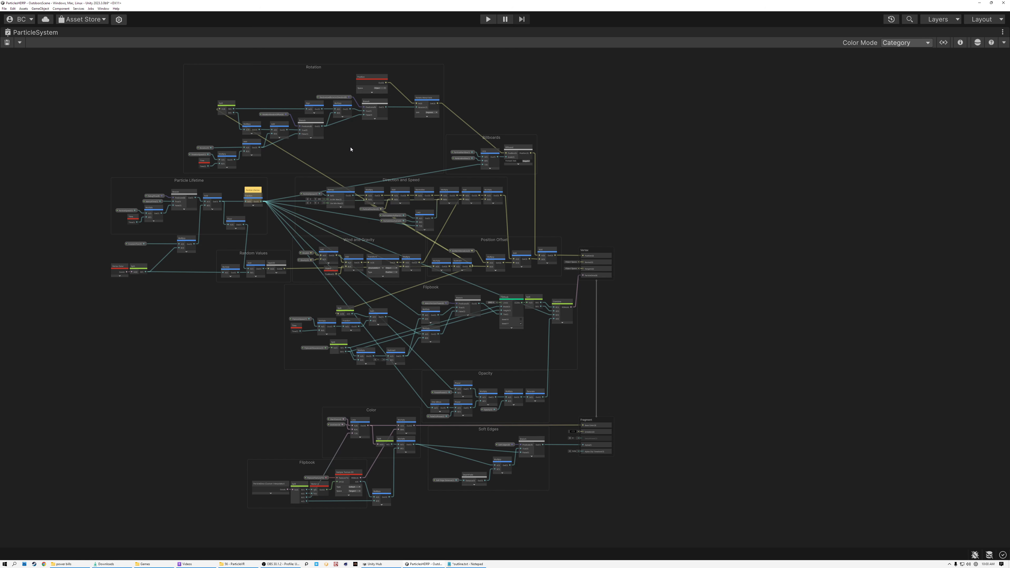
{"action": "scroll", "coordinate": [528, 264], "scroll_direction": "up", "scroll_amount": 5}
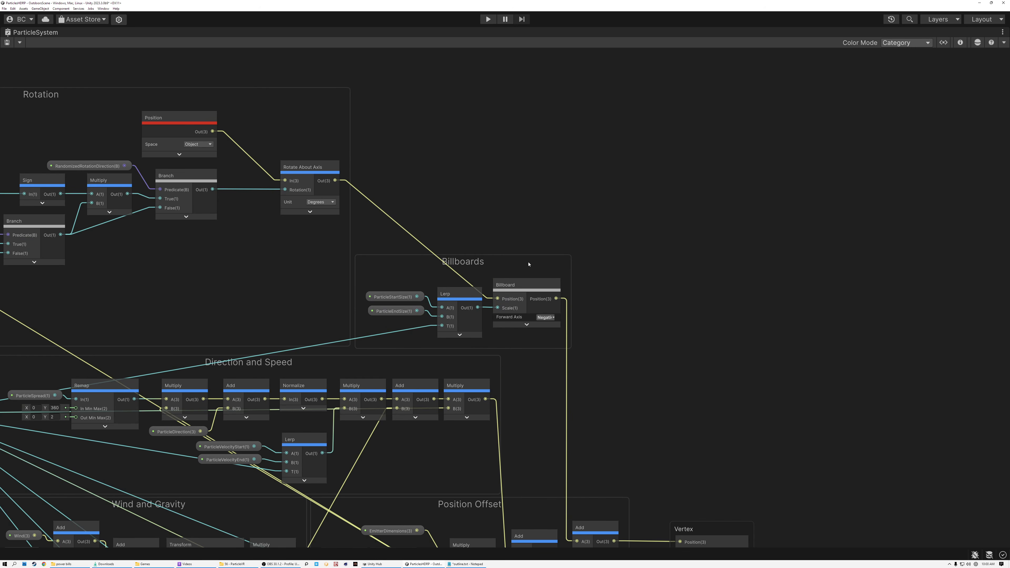
{"action": "scroll", "coordinate": [529, 264], "scroll_direction": "up", "scroll_amount": 4}
{"action": "left_click", "coordinate": [511, 312]}
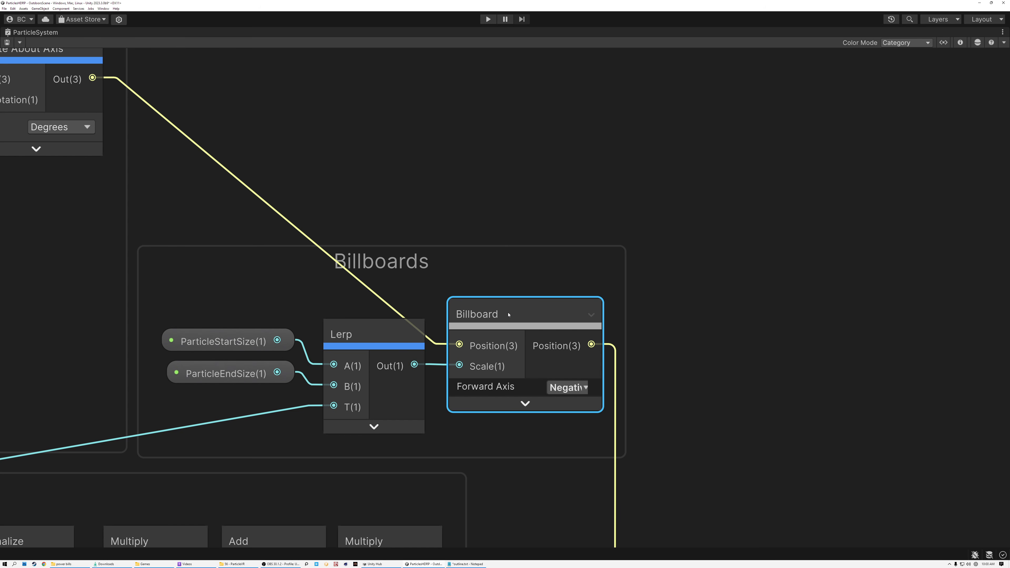
Trace the path from the object Position node through Rotate About Axis and Billboard to the Vertex position.
{"action": "scroll", "coordinate": [510, 316], "scroll_direction": "down", "scroll_amount": 3}
{"action": "scroll", "coordinate": [508, 332], "scroll_direction": "up", "scroll_amount": 3}
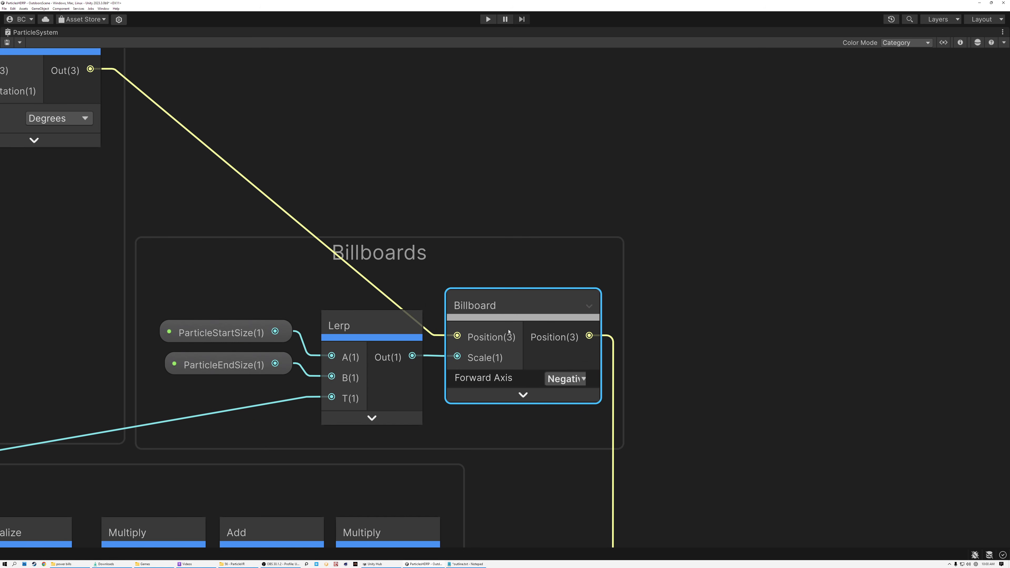
{"action": "scroll", "coordinate": [488, 323], "scroll_direction": "down", "scroll_amount": 3}
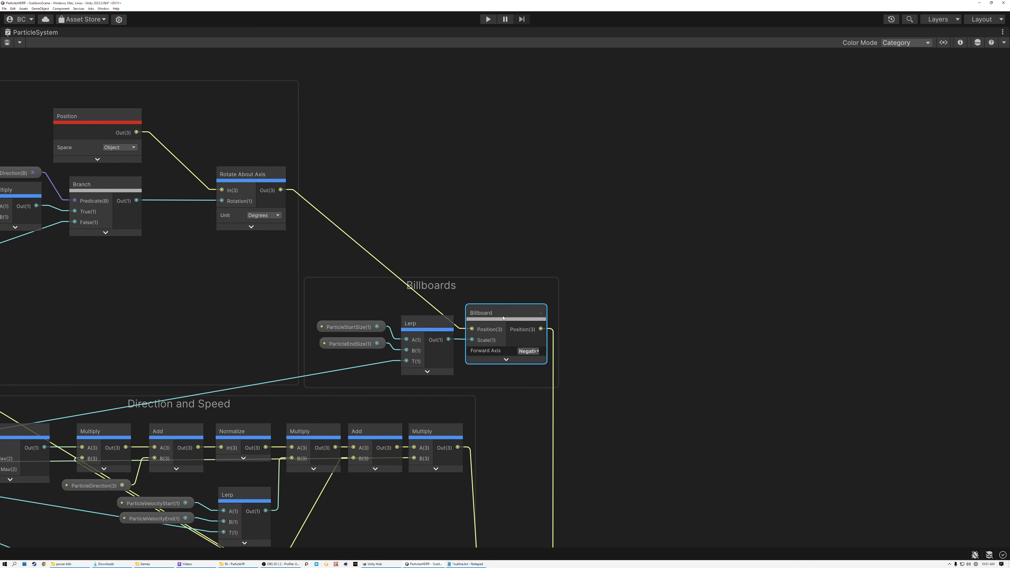
{"action": "scroll", "coordinate": [377, 225], "scroll_direction": "down", "scroll_amount": 3}
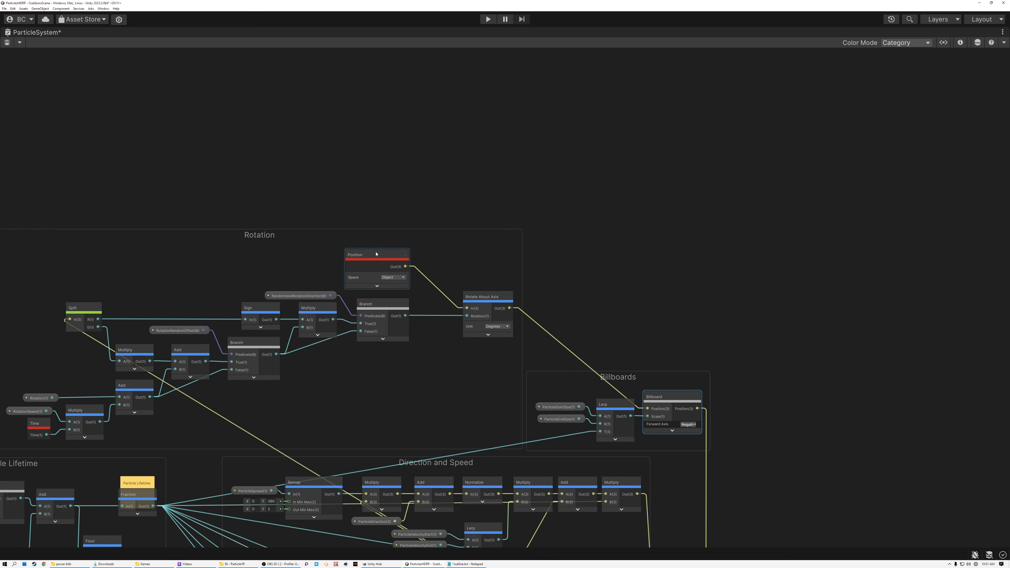
{"action": "left_click", "coordinate": [377, 257]}
{"action": "middle_click_drag", "start_coordinate": [637, 336], "coordinate": [494, 238]}
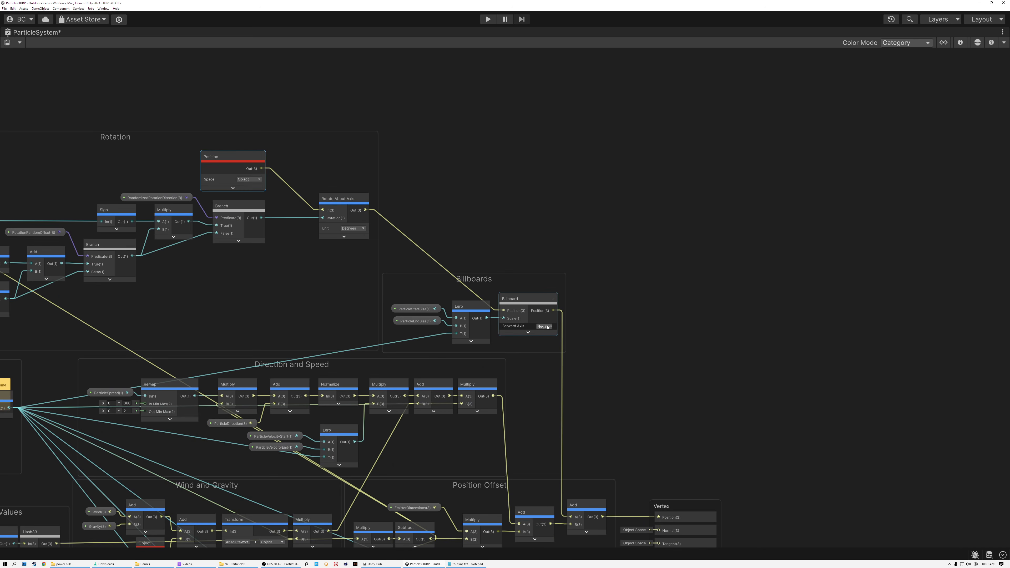
{"action": "scroll", "coordinate": [545, 326], "scroll_direction": "up", "scroll_amount": 3}
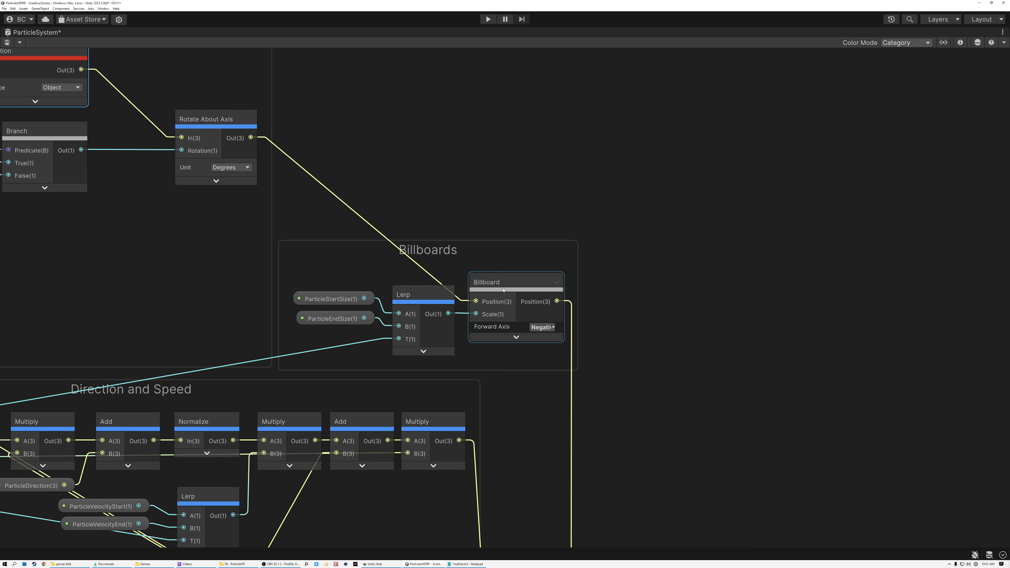
{"action": "scroll", "coordinate": [528, 361], "scroll_direction": "down", "scroll_amount": 3}
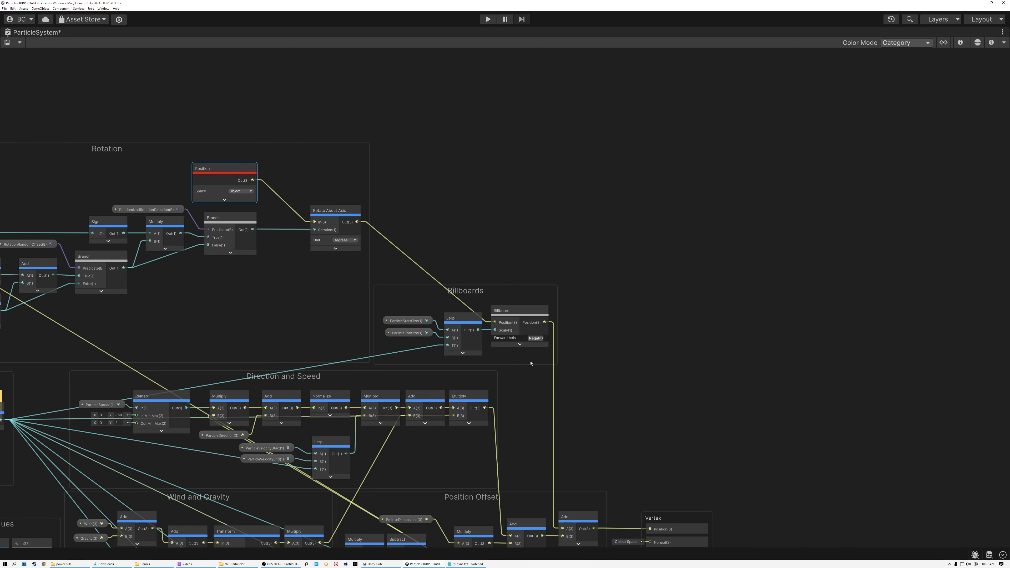
{"action": "middle_click_drag", "start_coordinate": [546, 414], "coordinate": [534, 371]}
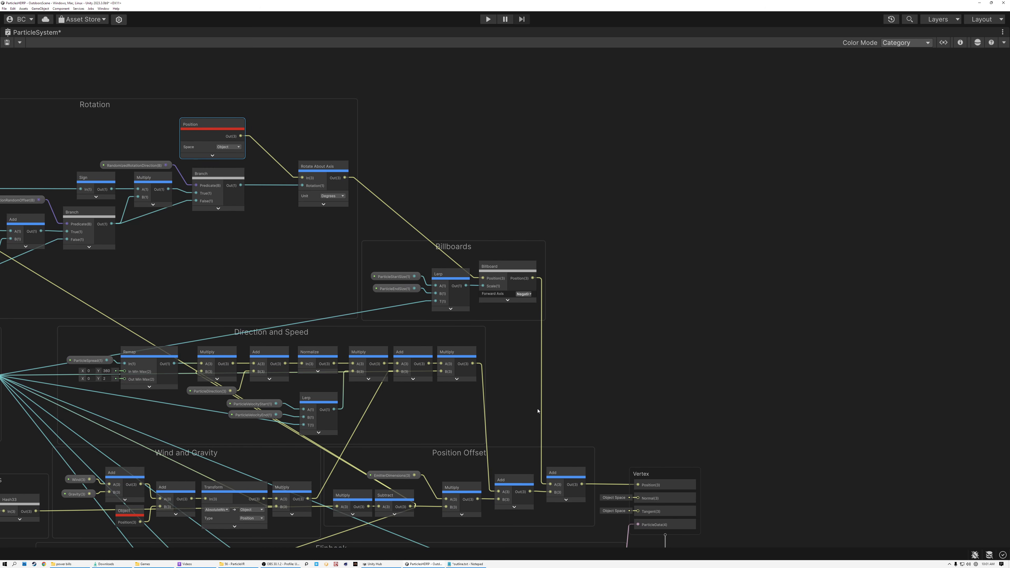
Open the Billboard node's sub graph and inspect its InverseView Transformation Matrix node.
{"action": "scroll", "coordinate": [507, 269], "scroll_direction": "up", "scroll_amount": 4}
{"action": "double_click", "coordinate": [507, 268]}
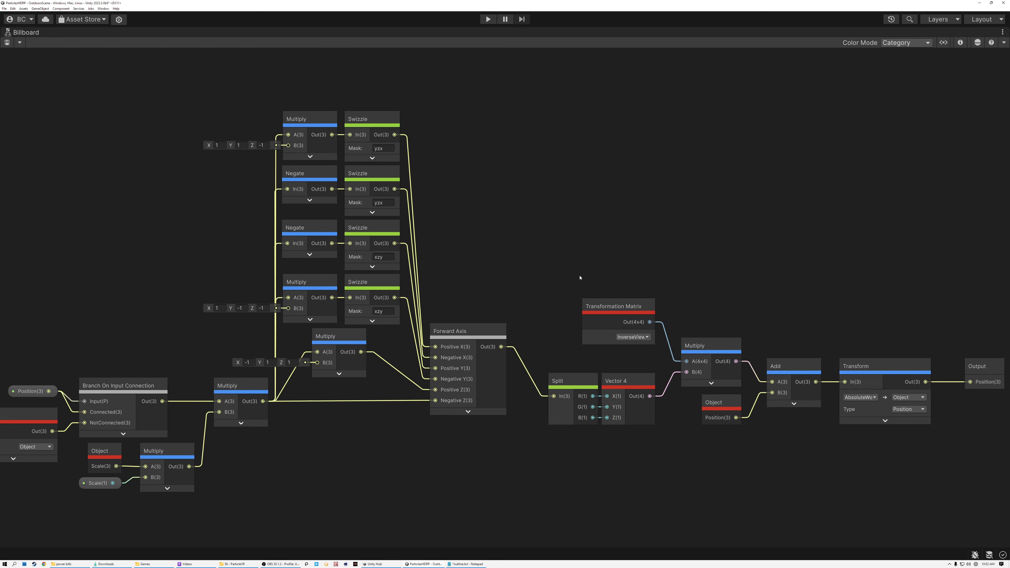
{"action": "left_click", "coordinate": [621, 314]}
{"action": "scroll", "coordinate": [641, 327], "scroll_direction": "up", "scroll_amount": 5}
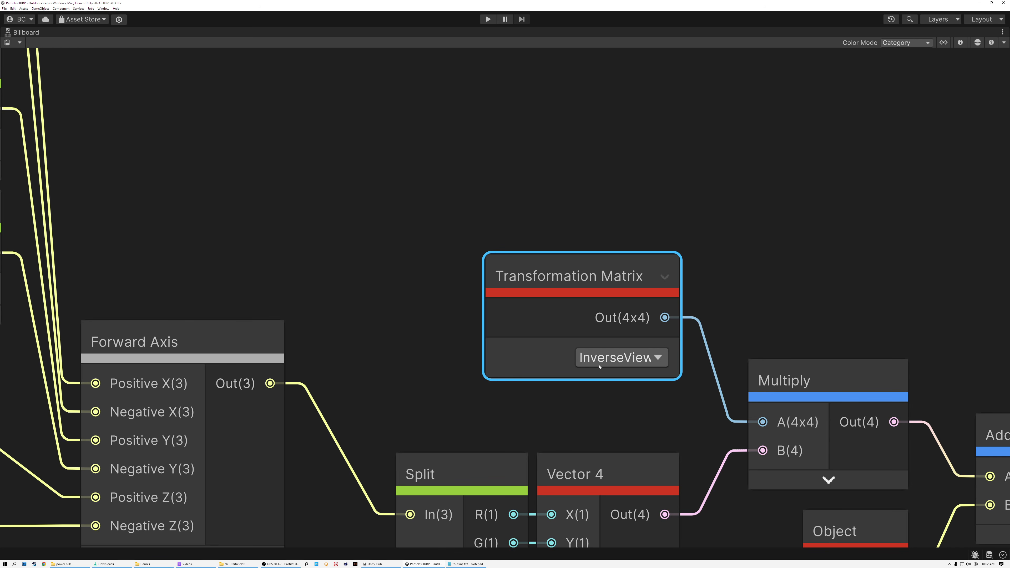
{"action": "scroll", "coordinate": [594, 367], "scroll_direction": "down", "scroll_amount": 5}
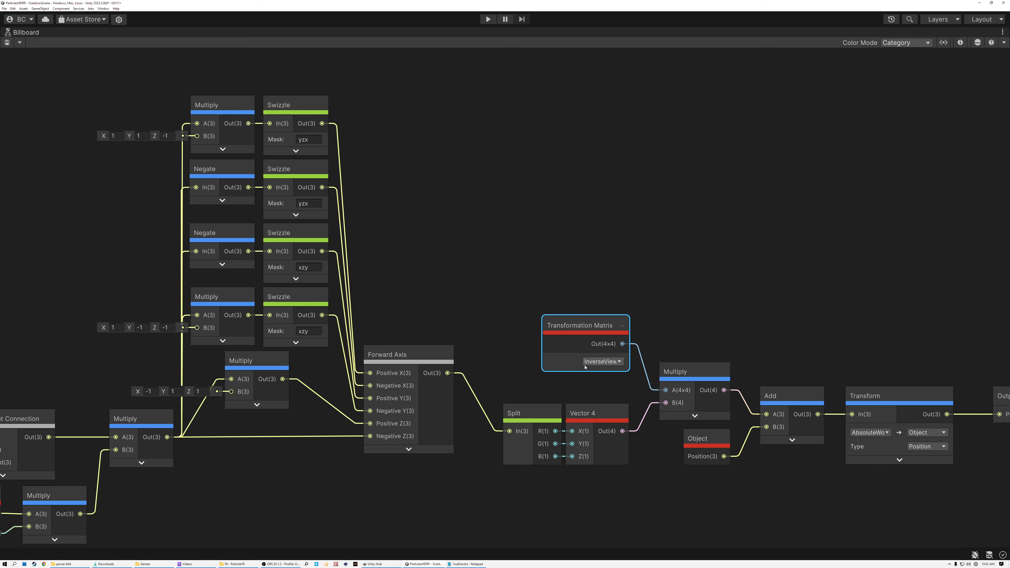
{"action": "scroll", "coordinate": [594, 367], "scroll_direction": "up", "scroll_amount": 2}
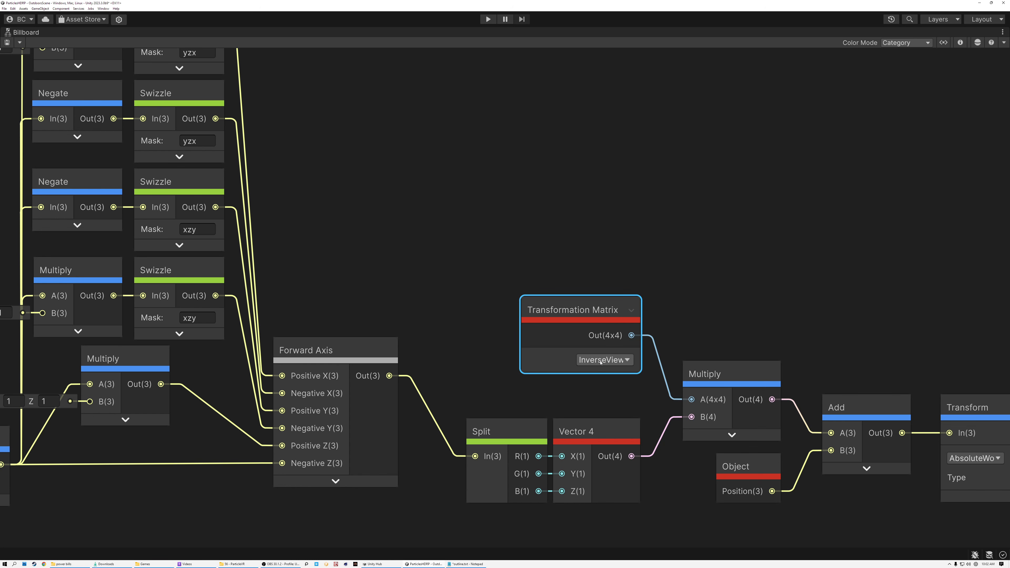
Examine the AbsoluteWorld-to-Object Transform node, the Transformation Matrix node and the overall Billboard node chain.
{"action": "middle_click_drag", "start_coordinate": [870, 333], "coordinate": [379, 299]}
{"action": "left_click", "coordinate": [496, 387]}
{"action": "scroll", "coordinate": [497, 424], "scroll_direction": "up", "scroll_amount": 5}
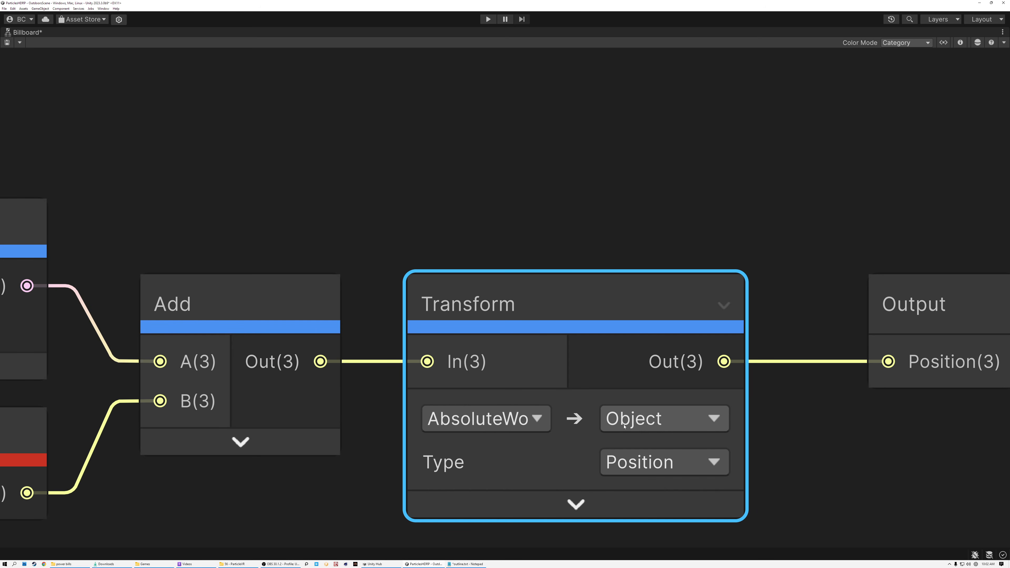
{"action": "scroll", "coordinate": [642, 421], "scroll_direction": "down", "scroll_amount": 5}
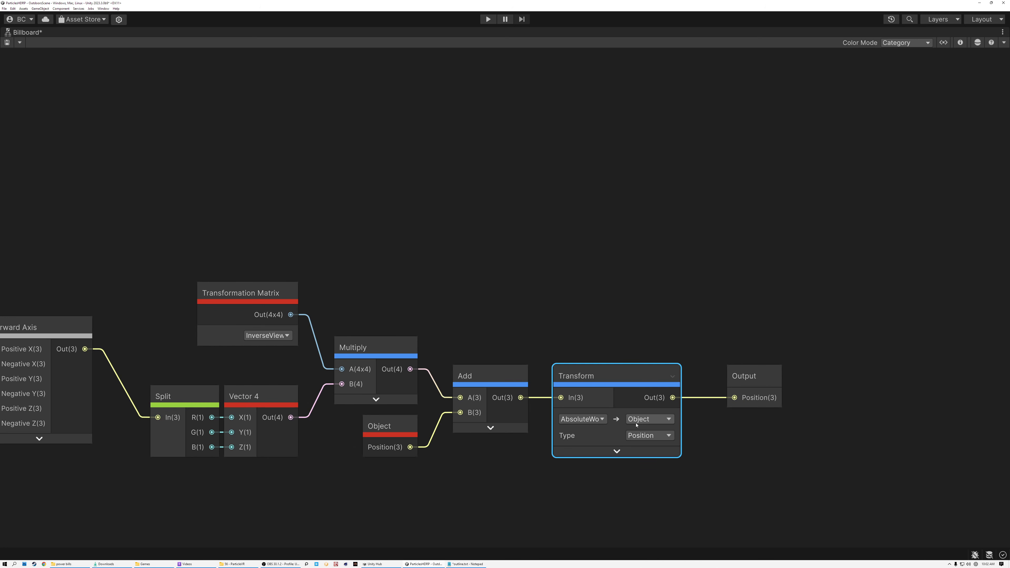
{"action": "middle_click_drag", "start_coordinate": [393, 272], "coordinate": [589, 282]}
{"action": "left_click", "coordinate": [482, 303]}
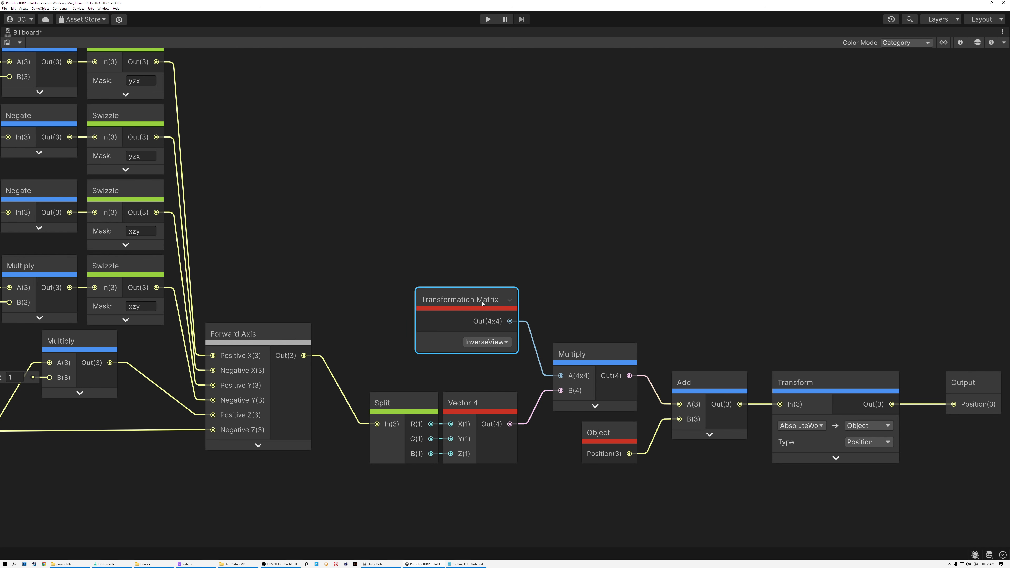
{"action": "scroll", "coordinate": [436, 237], "scroll_direction": "down", "scroll_amount": 5}
{"action": "middle_click_drag", "start_coordinate": [428, 210], "coordinate": [498, 230]}
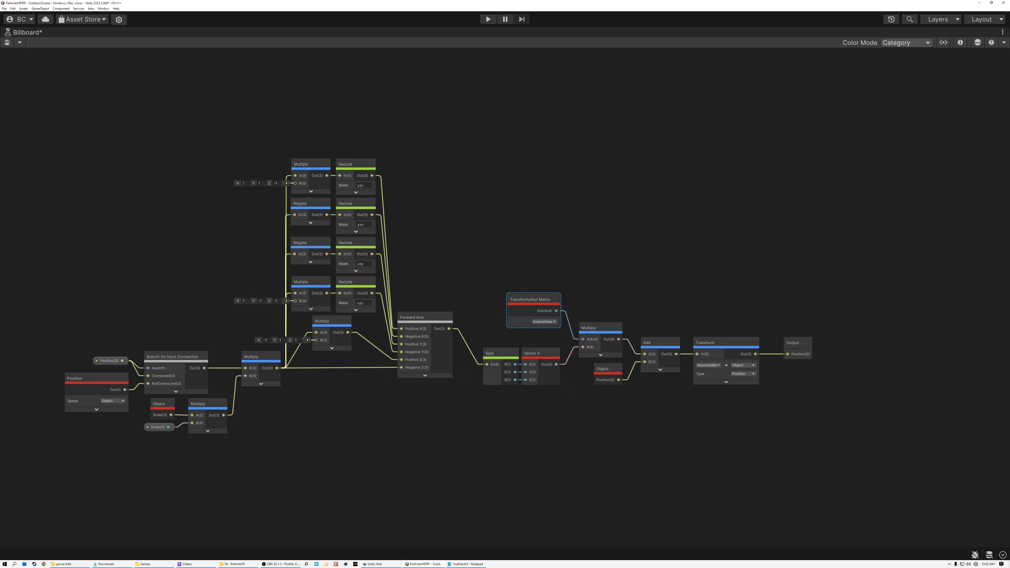
Show the Billboard sub graph's property list and add a Vector3 property named New Position.
{"action": "left_click", "coordinate": [944, 42]}
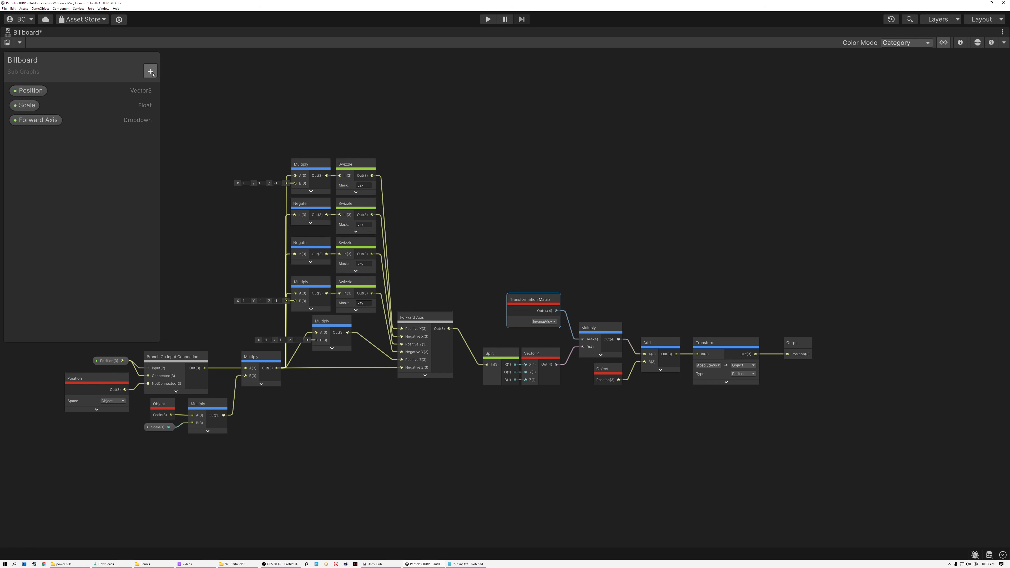
{"action": "left_click", "coordinate": [150, 72]}
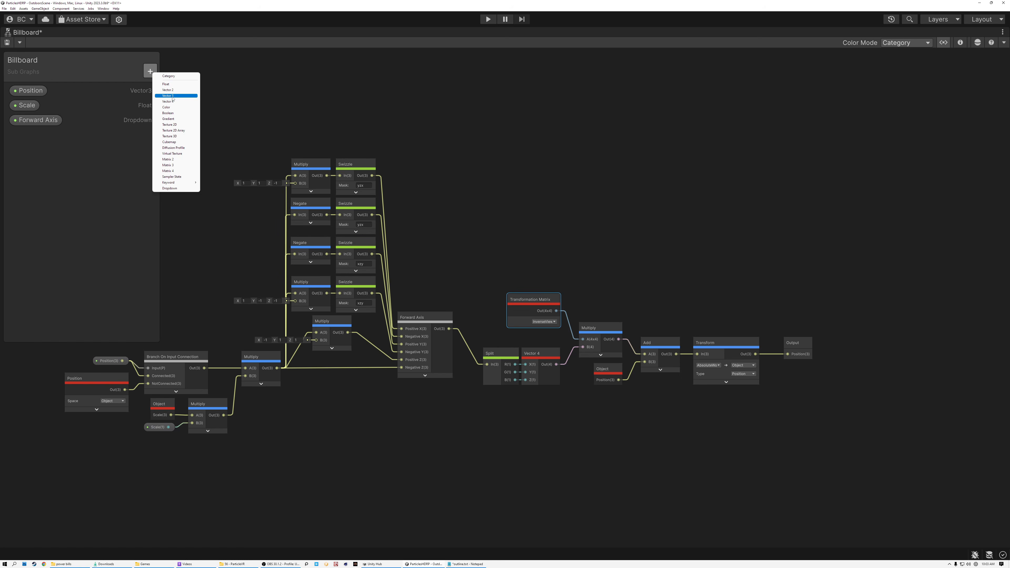
{"action": "left_click", "coordinate": [172, 96]}
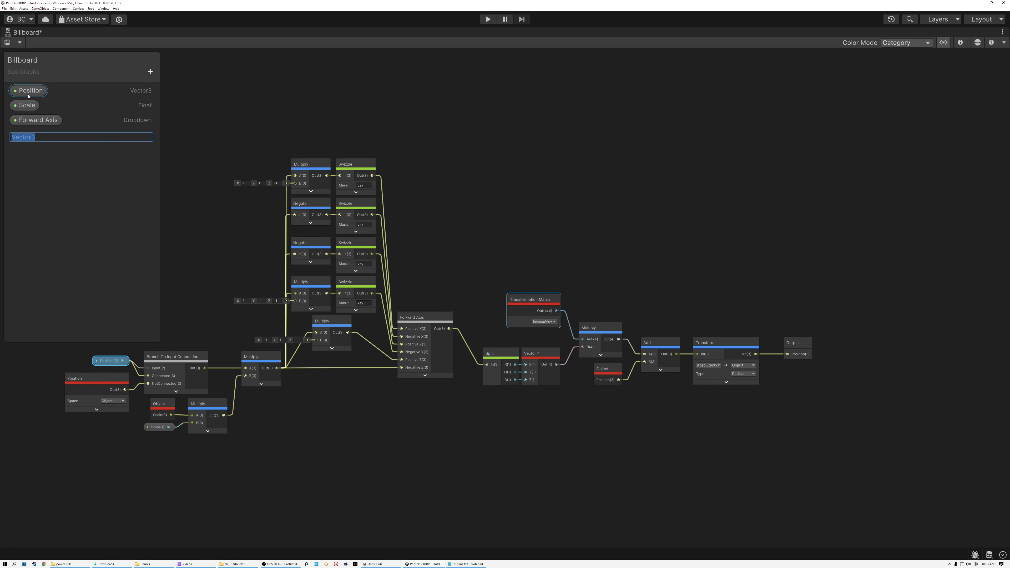
{"action": "type", "text": "N"}
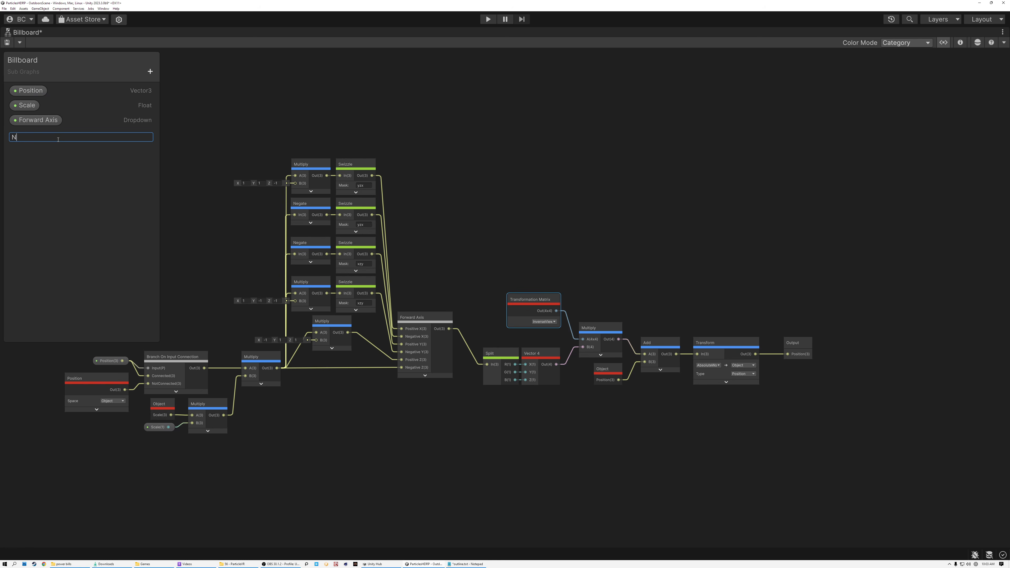
{"action": "type", "text": "ew Position"}
{"action": "key", "text": "Return"}
{"action": "left_click", "coordinate": [30, 91]}
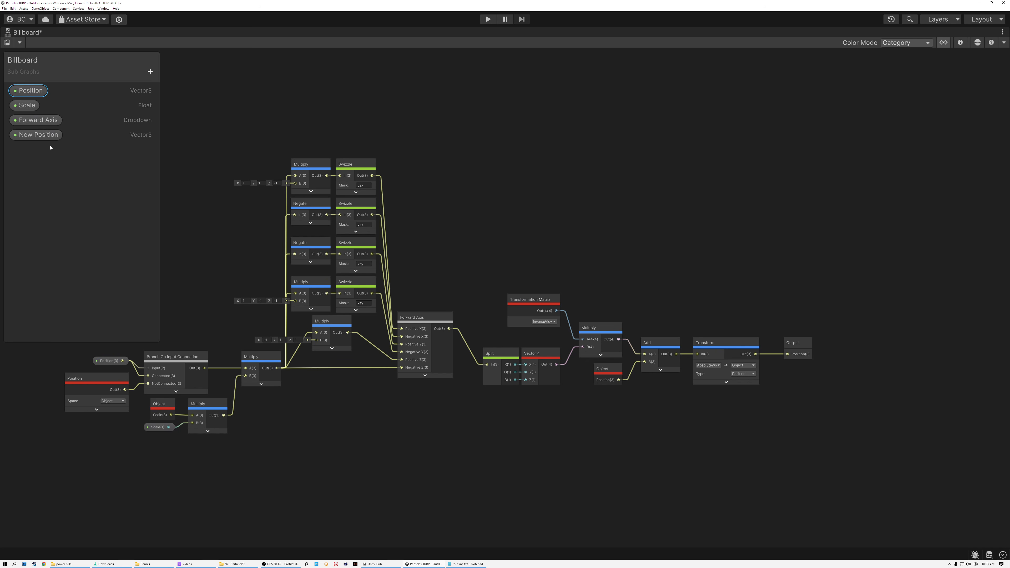
Restore the full editor layout from the maximized Billboard graph and save the sub graph with its New Position property.
{"action": "left_click", "coordinate": [36, 135]}
{"action": "double_click", "coordinate": [24, 33]}
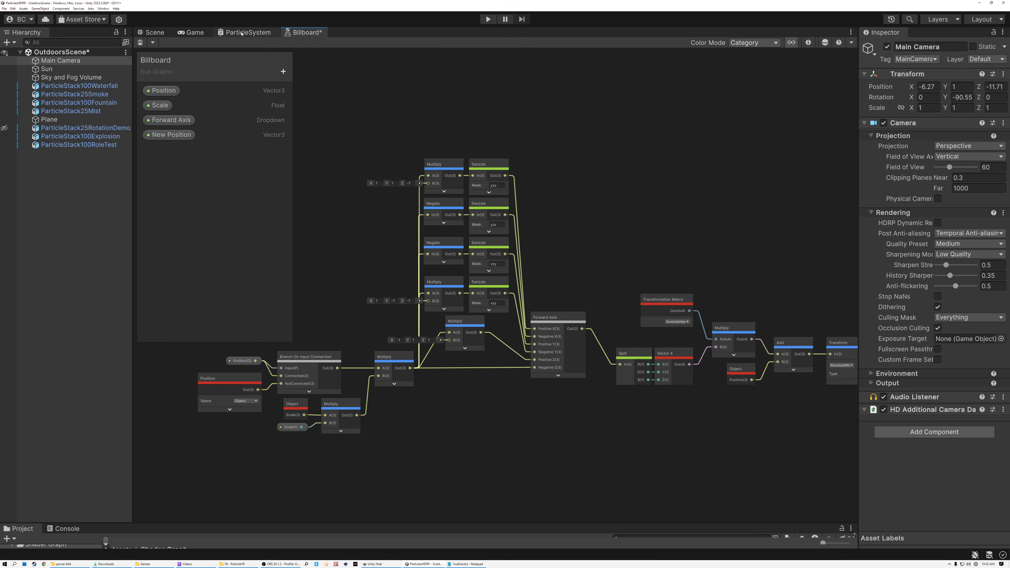
{"action": "left_click", "coordinate": [248, 33]}
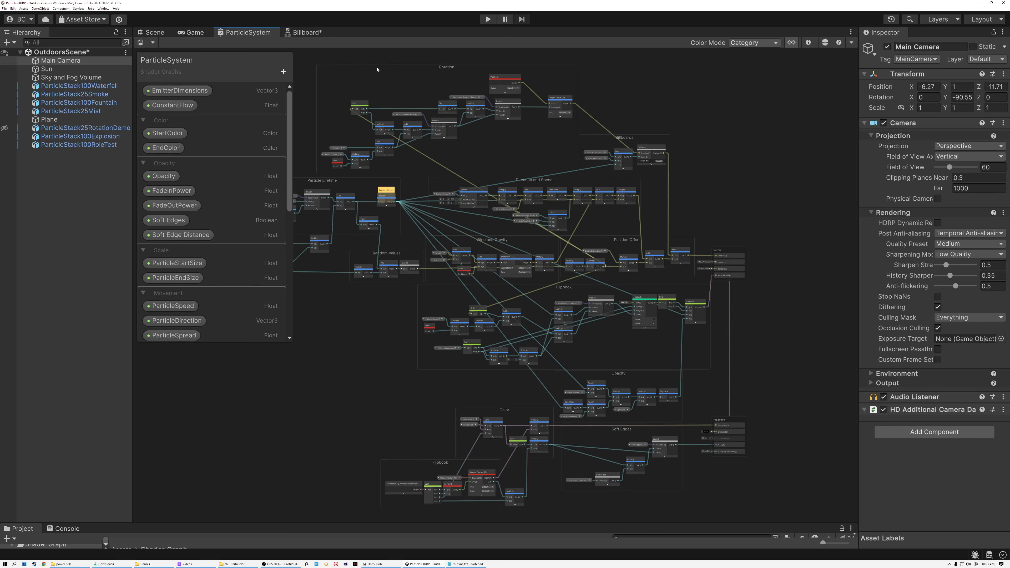
{"action": "left_click", "coordinate": [304, 31]}
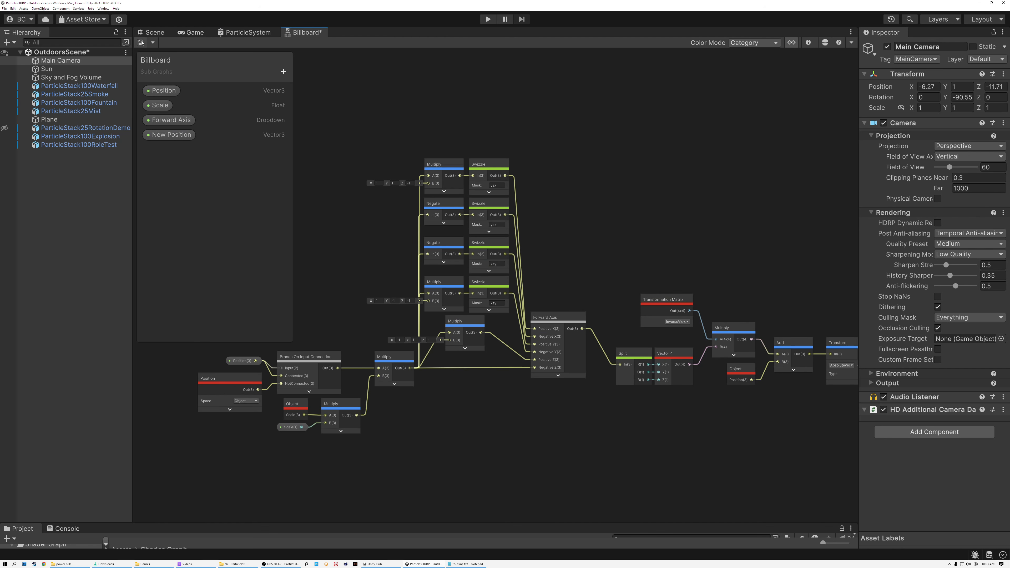
{"action": "key", "text": "ctrl+s"}
In the ParticleSystem graph, move the Billboard node away from the Lerp node to make room for its New Position input.
{"action": "left_click", "coordinate": [246, 32]}
{"action": "scroll", "coordinate": [645, 158], "scroll_direction": "up", "scroll_amount": 10}
{"action": "left_click", "coordinate": [624, 139]}
{"action": "left_click_drag", "start_coordinate": [619, 138], "coordinate": [724, 140]}
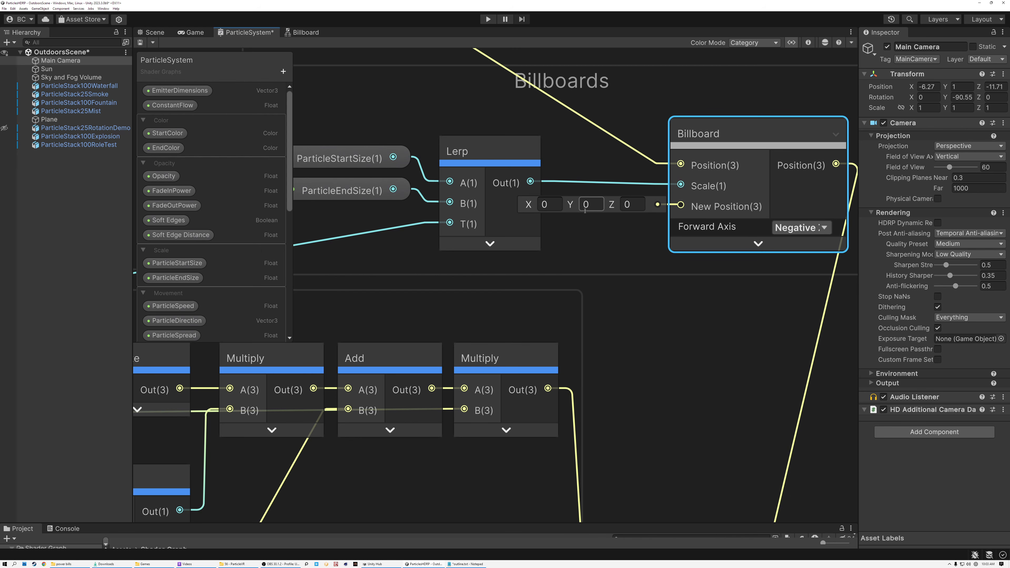
Connect the output of the first Add node in the Position Offset group to the Billboard node's New Position input.
{"action": "scroll", "coordinate": [585, 211], "scroll_direction": "down", "scroll_amount": 5}
{"action": "scroll", "coordinate": [614, 267], "scroll_direction": "down", "scroll_amount": 5}
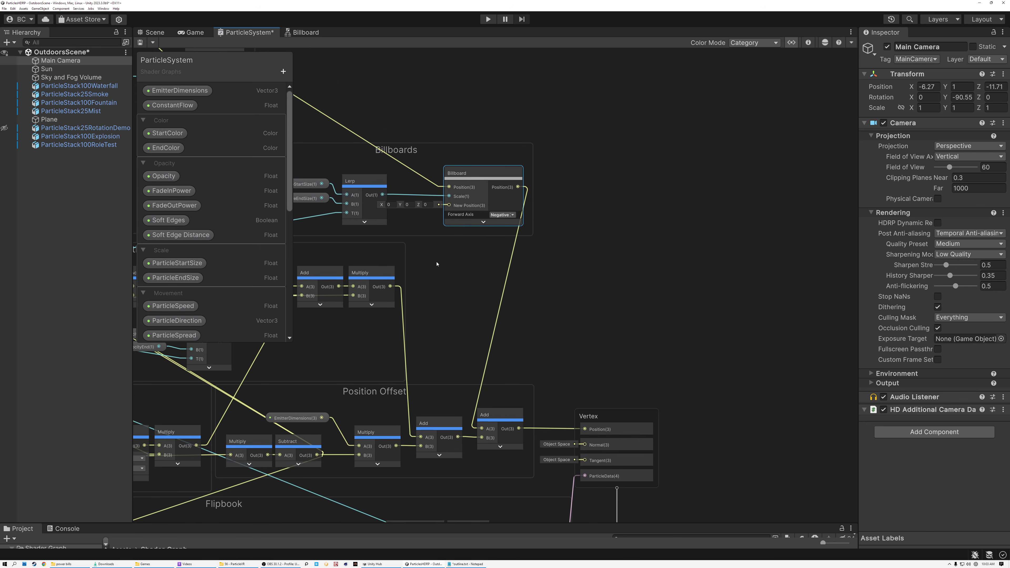
{"action": "middle_click_drag", "start_coordinate": [569, 235], "coordinate": [716, 232]}
{"action": "scroll", "coordinate": [716, 233], "scroll_direction": "down", "scroll_amount": 2}
{"action": "middle_click_drag", "start_coordinate": [707, 296], "coordinate": [674, 273]}
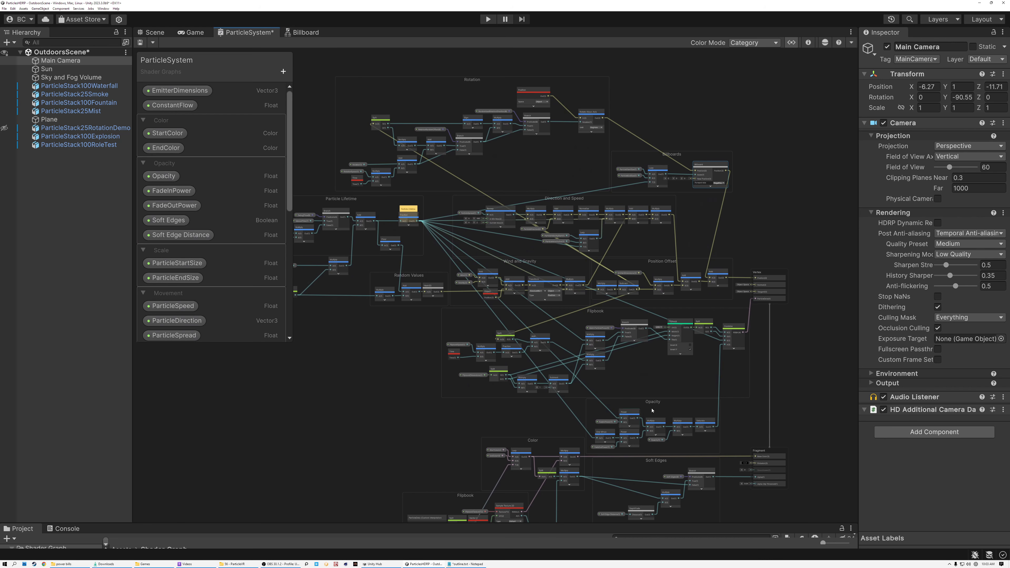
{"action": "scroll", "coordinate": [693, 293], "scroll_direction": "up", "scroll_amount": 8}
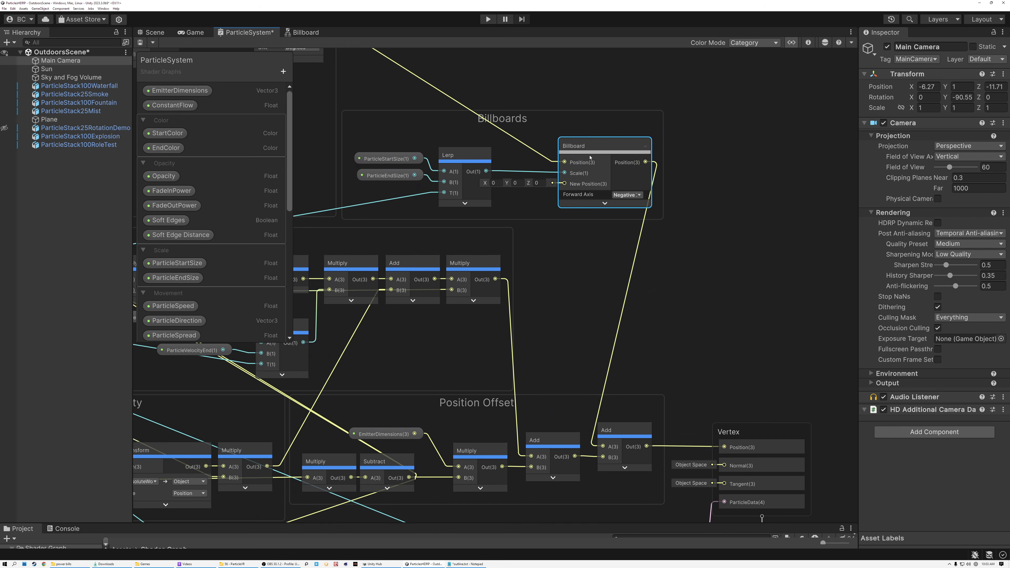
{"action": "scroll", "coordinate": [592, 206], "scroll_direction": "up", "scroll_amount": 1}
{"action": "left_click", "coordinate": [625, 473]}
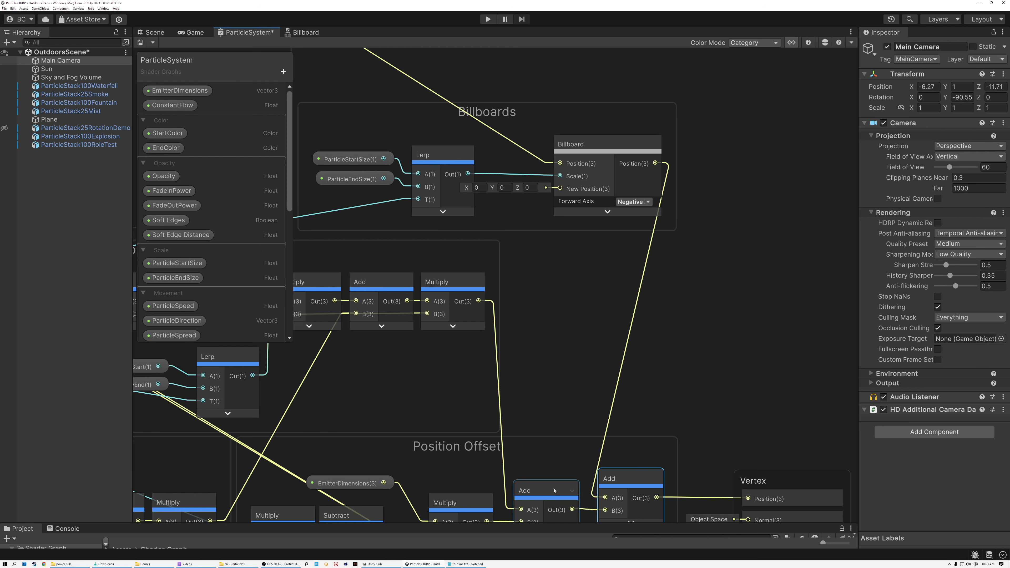
{"action": "middle_click_drag", "start_coordinate": [554, 490], "coordinate": [541, 352]}
{"action": "left_click", "coordinate": [552, 383]}
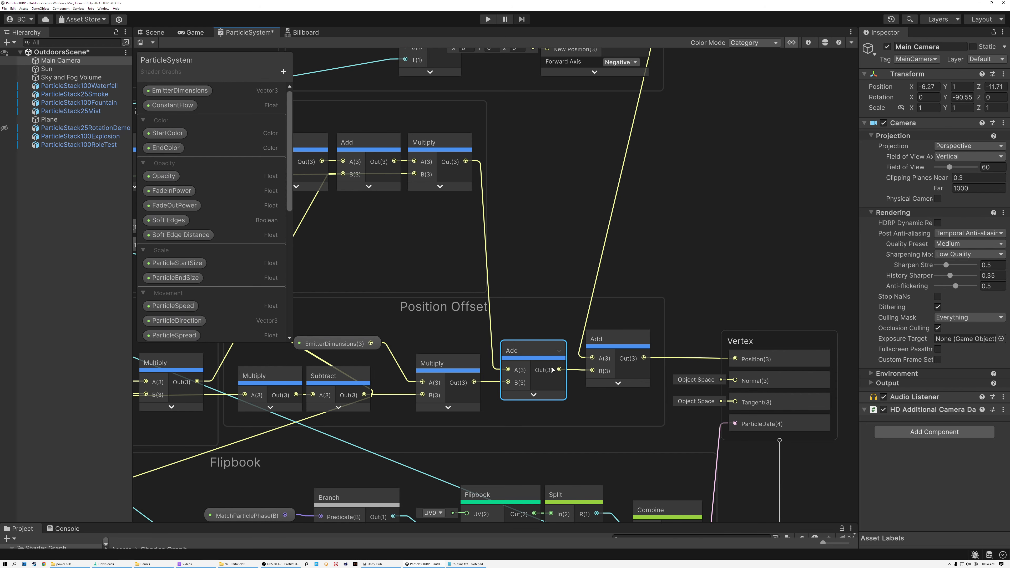
{"action": "middle_click_drag", "start_coordinate": [558, 372], "coordinate": [548, 428]}
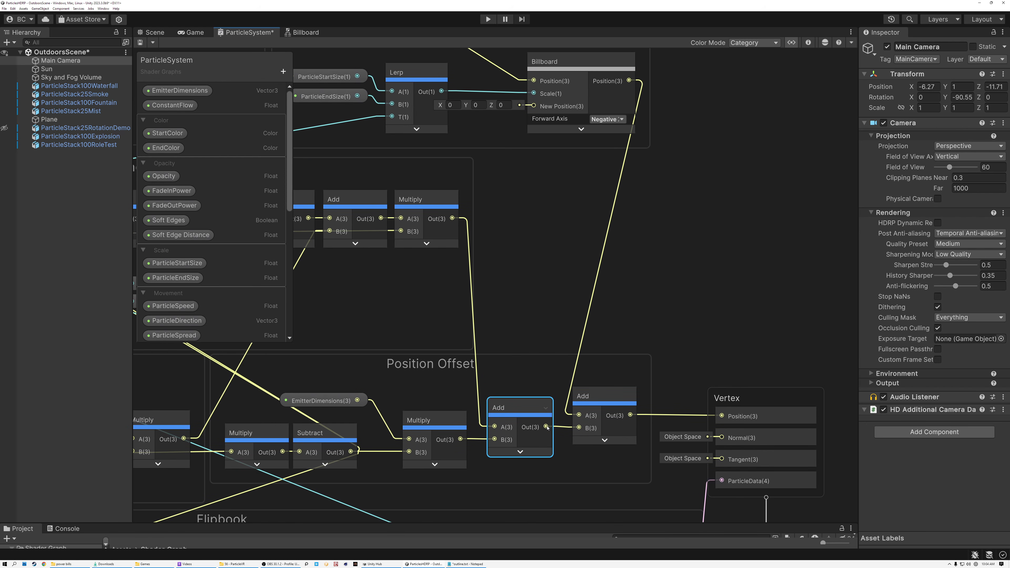
{"action": "left_click_drag", "start_coordinate": [546, 427], "coordinate": [533, 106]}
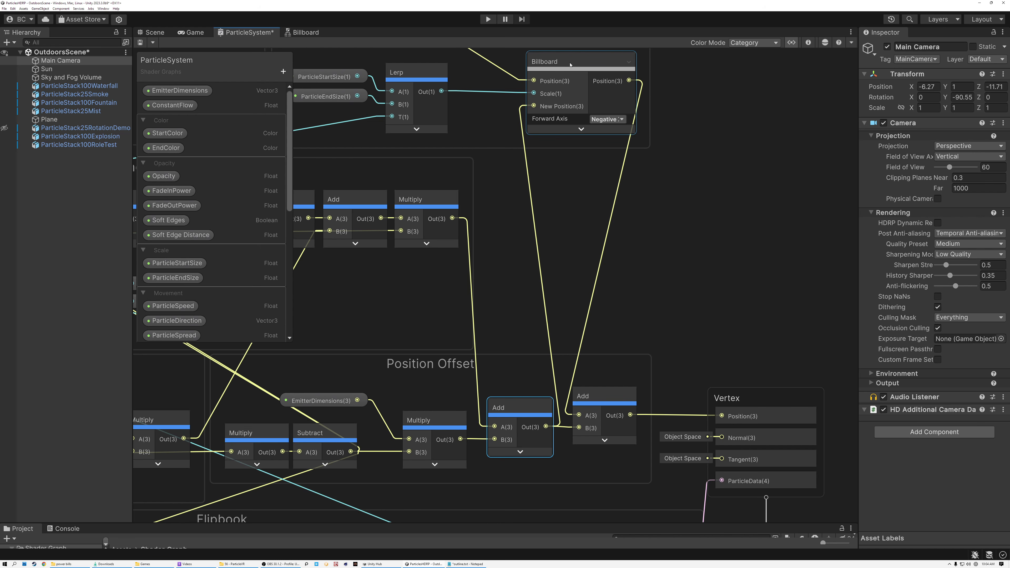
Open the Billboard sub graph maximized and place a New Position property node in the empty area above the Multiply and Swizzle nodes.
{"action": "double_click", "coordinate": [570, 65]}
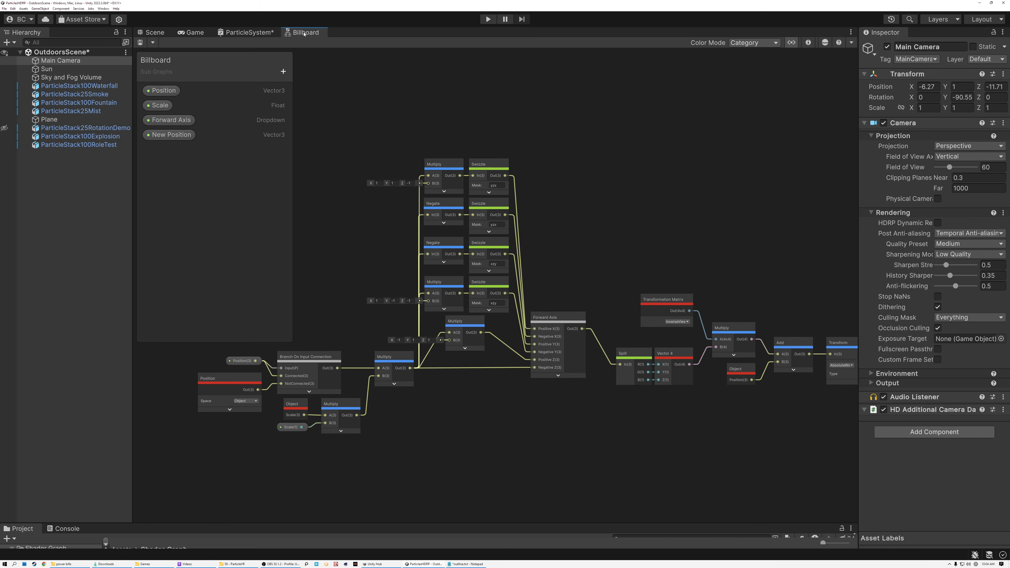
{"action": "double_click", "coordinate": [305, 33]}
{"action": "left_click", "coordinate": [41, 135]}
{"action": "left_click_drag", "start_coordinate": [295, 73], "coordinate": [290, 84]}
{"action": "middle_click_drag", "start_coordinate": [370, 79], "coordinate": [349, 162]}
{"action": "scroll", "coordinate": [316, 148], "scroll_direction": "up", "scroll_amount": 4}
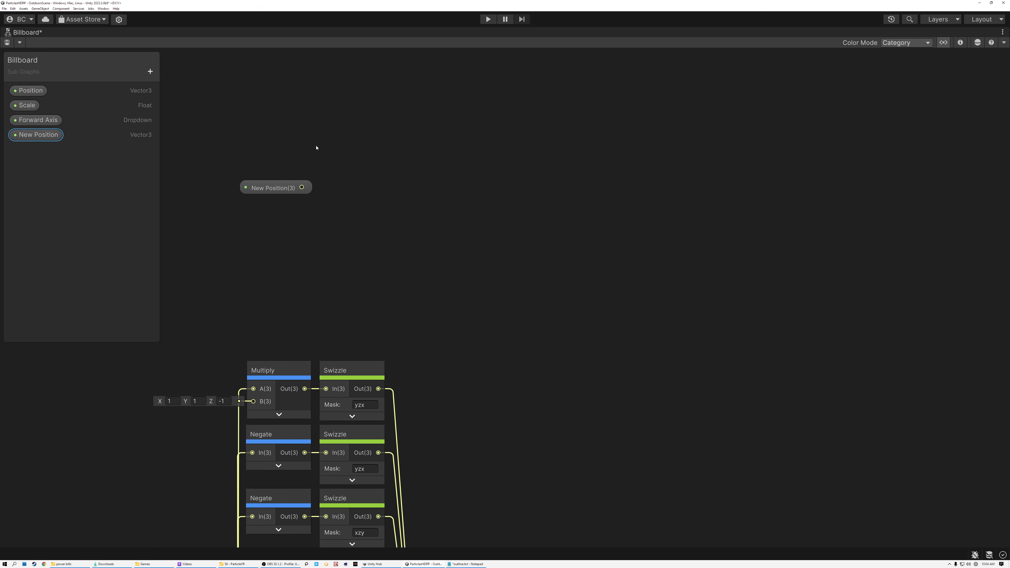
Create a Transform node fed by the New Position output and place it close beside the property node.
{"action": "scroll", "coordinate": [578, 169], "scroll_direction": "down", "scroll_amount": 3}
{"action": "middle_click_drag", "start_coordinate": [610, 264], "coordinate": [486, 119]}
{"action": "scroll", "coordinate": [491, 317], "scroll_direction": "up", "scroll_amount": 3}
{"action": "left_click", "coordinate": [501, 337]}
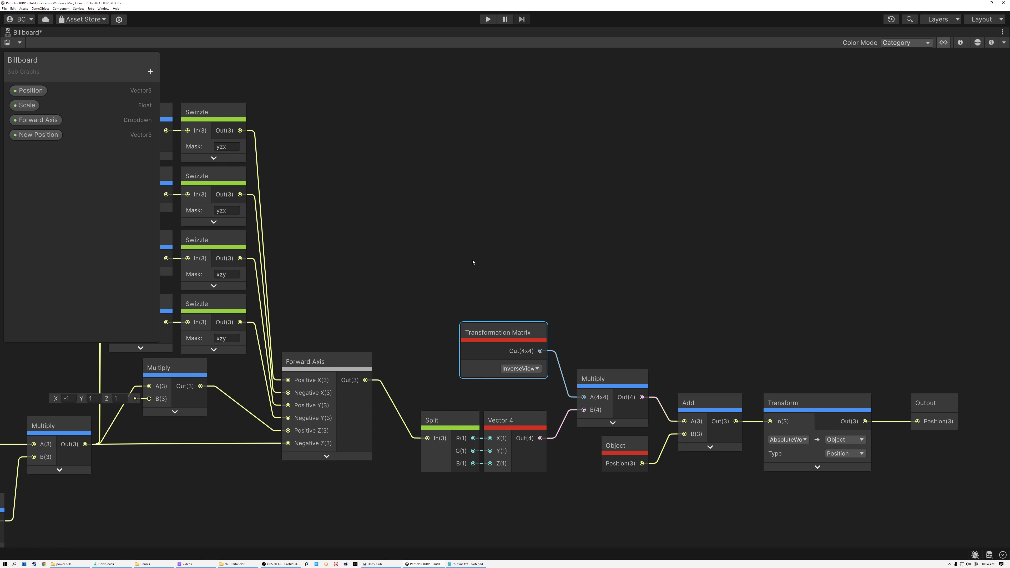
{"action": "middle_click_drag", "start_coordinate": [291, 90], "coordinate": [442, 267]}
{"action": "scroll", "coordinate": [398, 268], "scroll_direction": "up", "scroll_amount": 3}
{"action": "left_click_drag", "start_coordinate": [323, 255], "coordinate": [444, 258]}
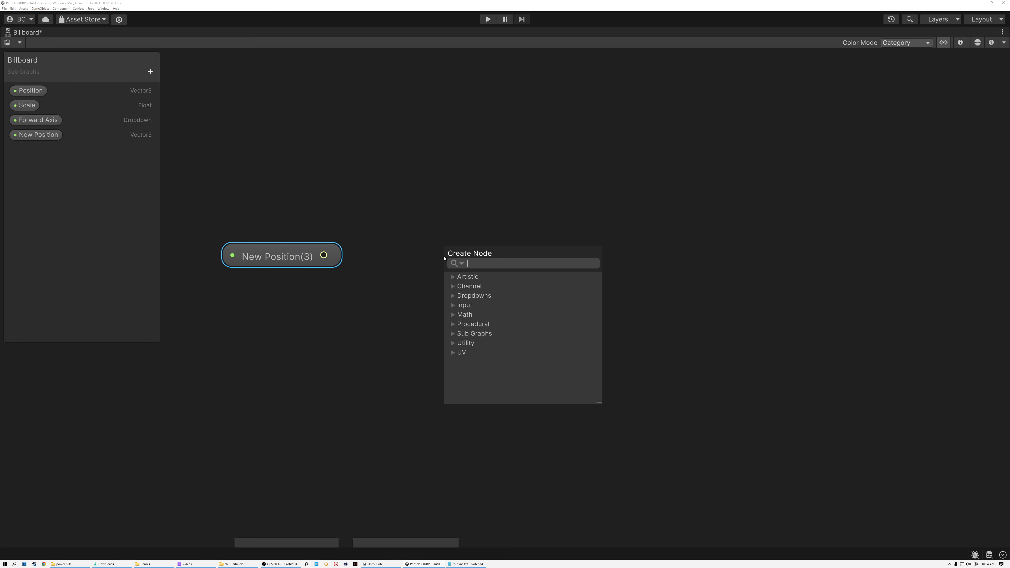
{"action": "type", "text": "tra"}
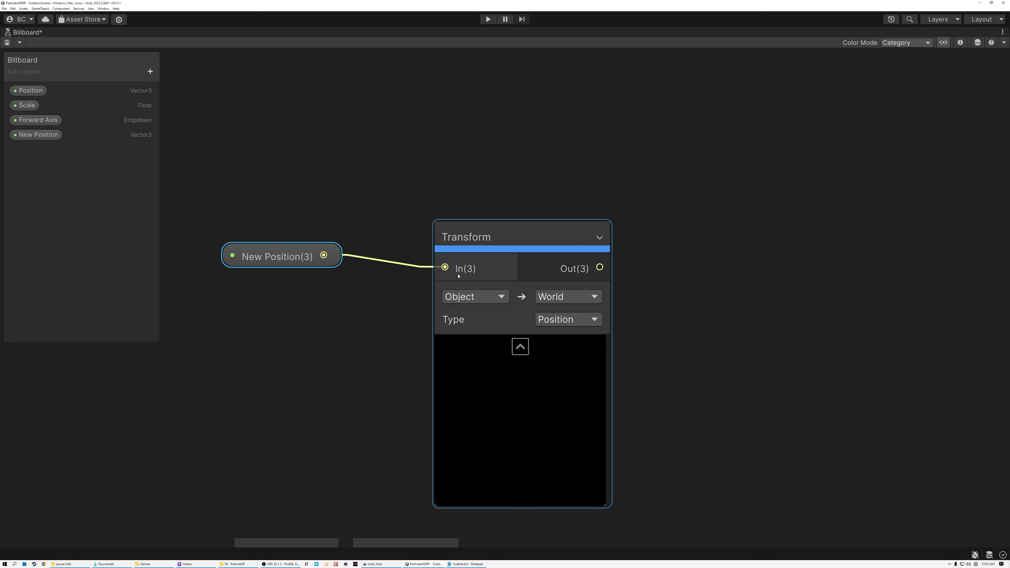
{"action": "left_click_drag", "start_coordinate": [480, 235], "coordinate": [408, 228]}
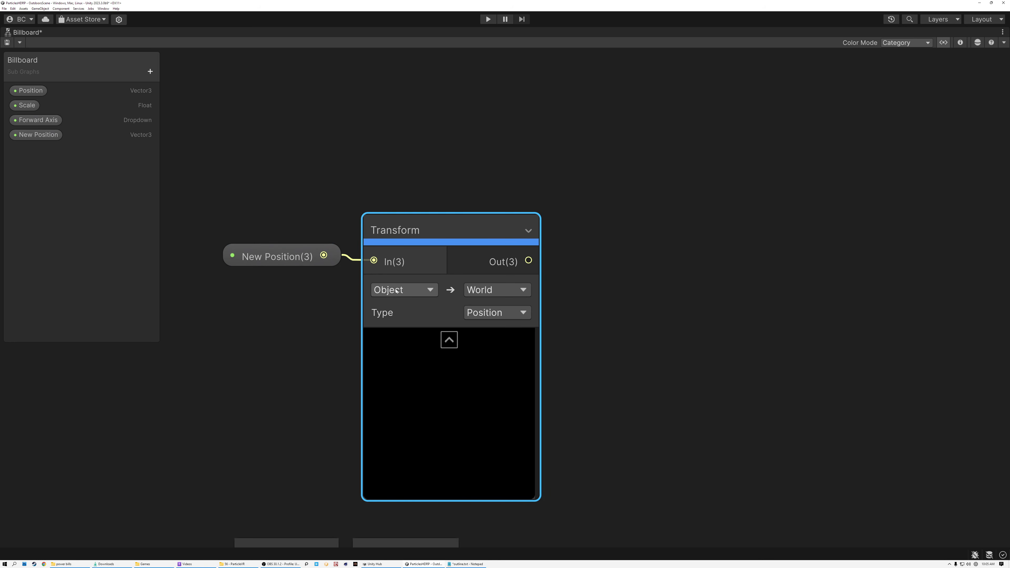
Set the new Transform node to convert from Object to AbsoluteWorld space and collapse its preview.
{"action": "scroll", "coordinate": [396, 296], "scroll_direction": "up", "scroll_amount": 3}
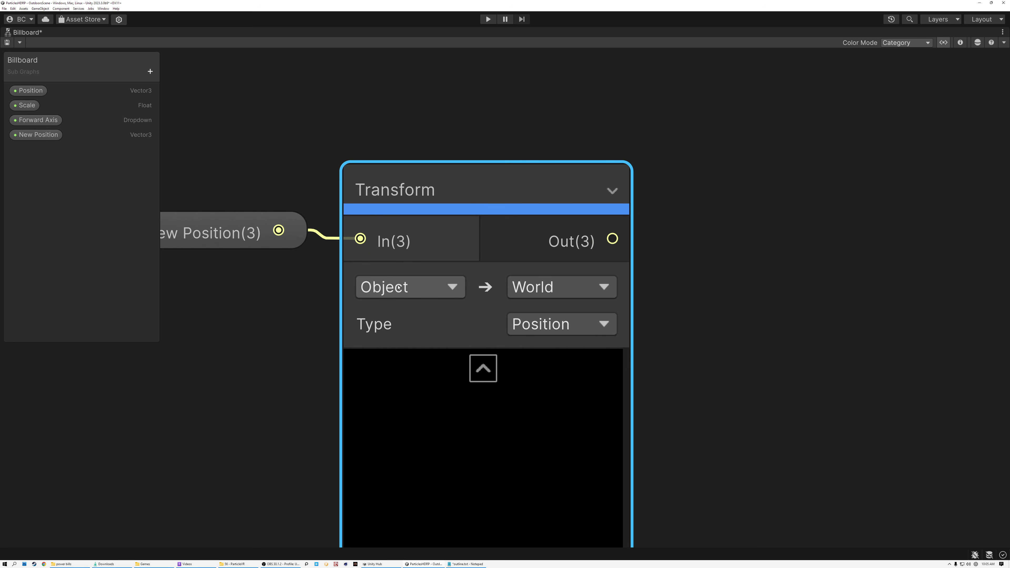
{"action": "left_click", "coordinate": [528, 289]}
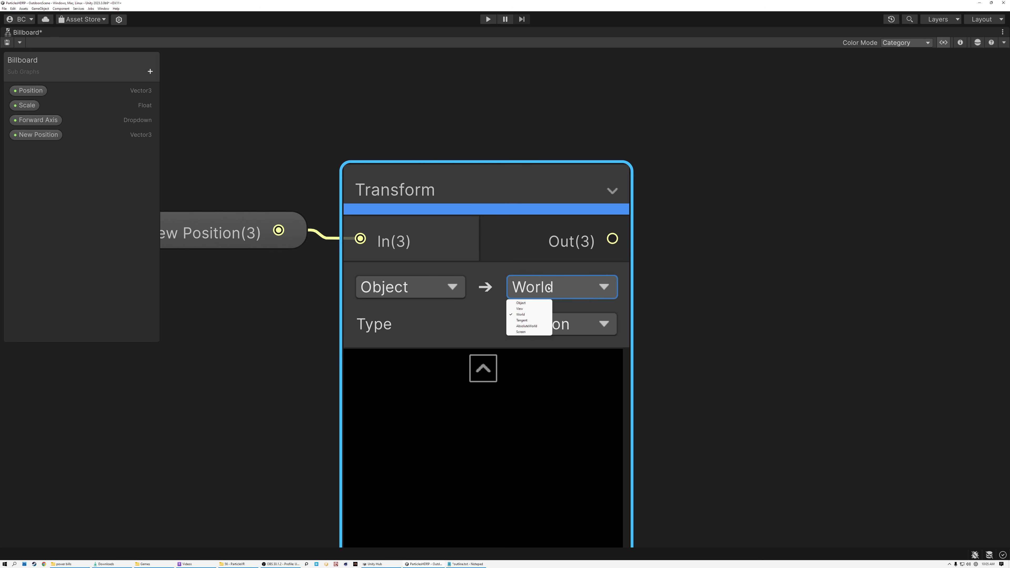
{"action": "left_click", "coordinate": [526, 328]}
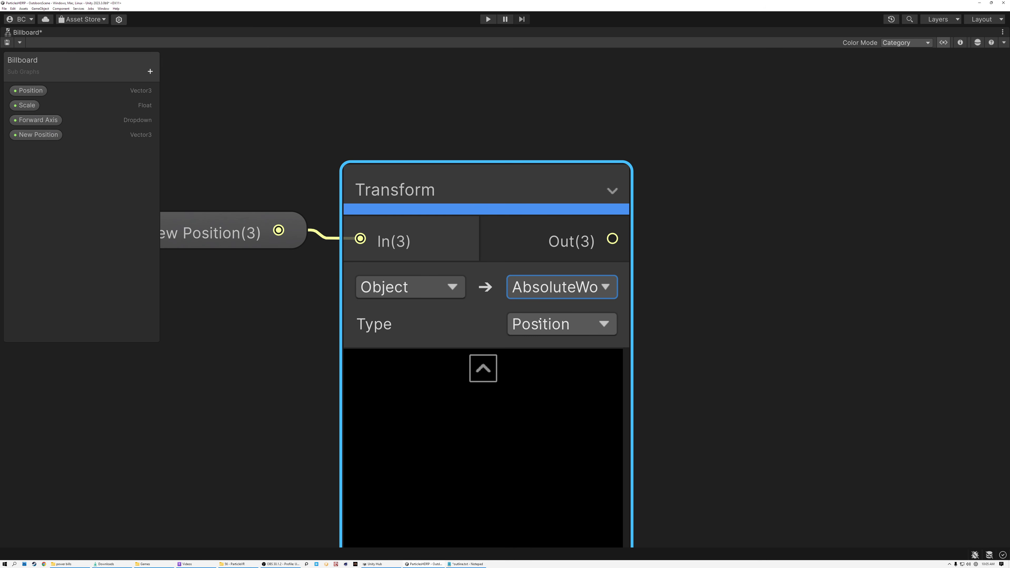
{"action": "left_click", "coordinate": [483, 368]}
{"action": "scroll", "coordinate": [337, 233], "scroll_direction": "down", "scroll_amount": 3}
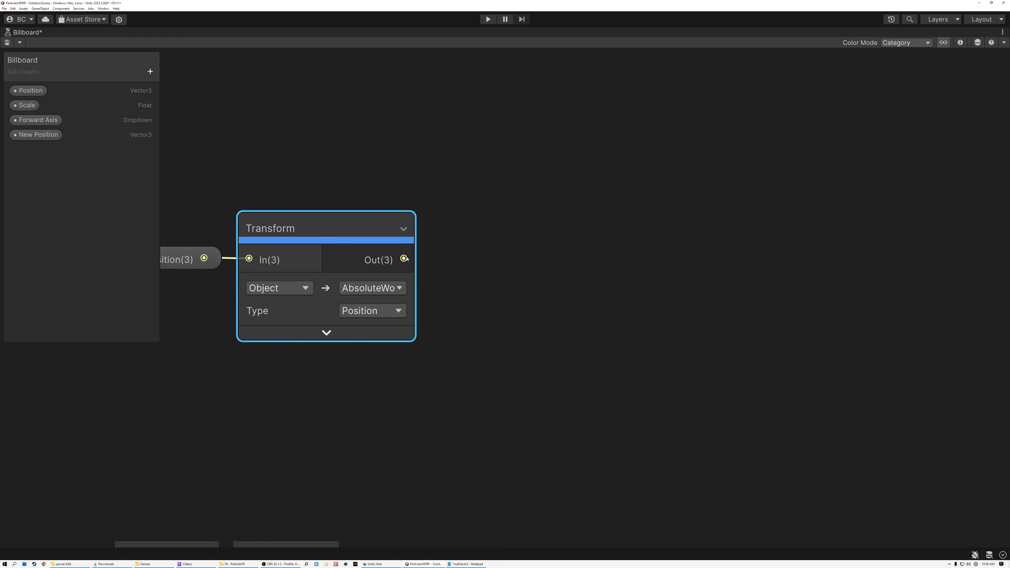
Create a Subtract node with the Transform node's output connected to its A input.
{"action": "left_click_drag", "start_coordinate": [405, 258], "coordinate": [589, 355]}
{"action": "type", "text": "sub"}
{"action": "double_click", "coordinate": [588, 326]}
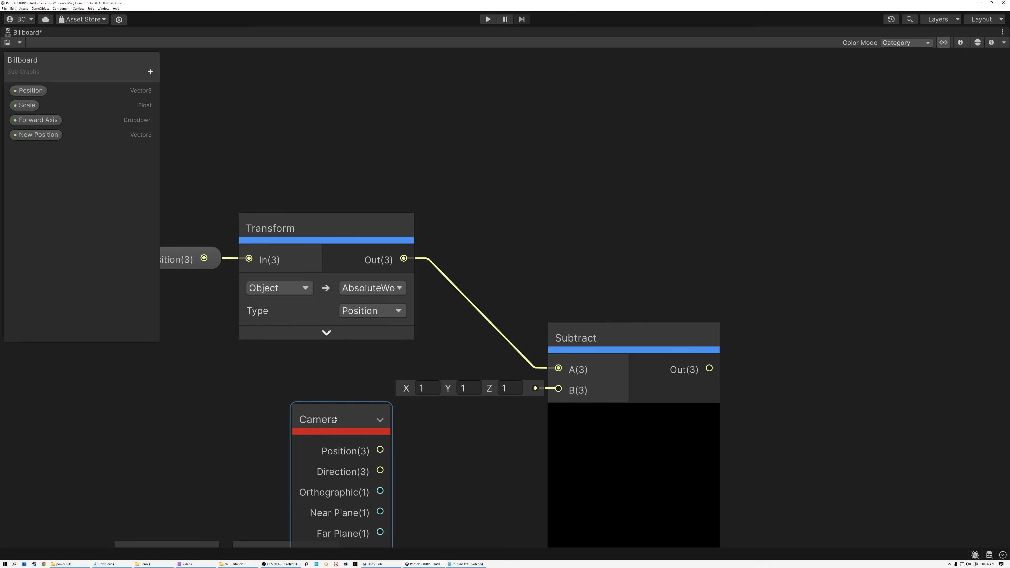
Add a Camera node below the Transform node and connect its Position output to the Subtract node's B input.
{"action": "left_click_drag", "start_coordinate": [334, 419], "coordinate": [335, 370]}
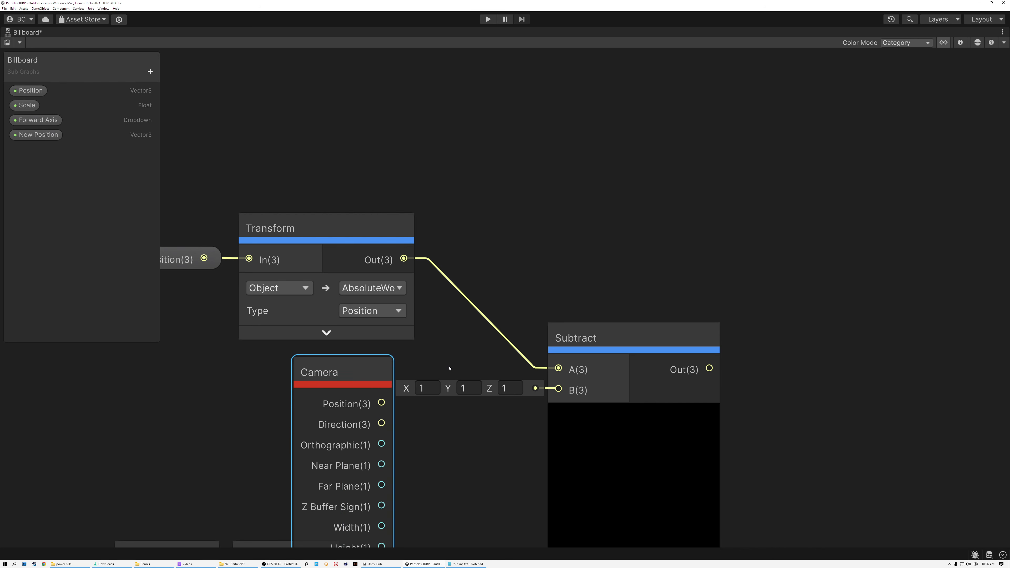
{"action": "middle_click_drag", "start_coordinate": [448, 368], "coordinate": [454, 274]}
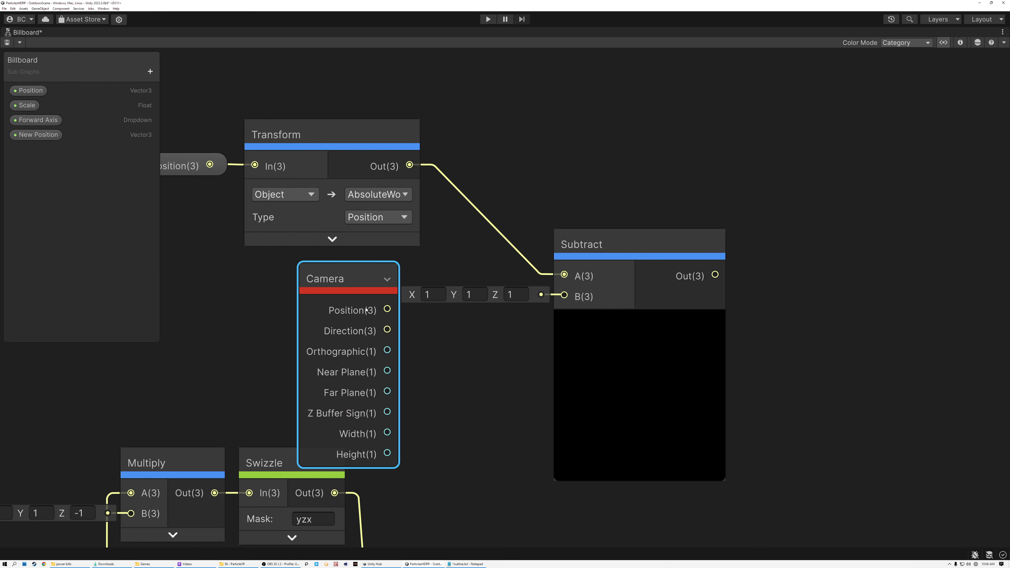
{"action": "left_click_drag", "start_coordinate": [387, 309], "coordinate": [564, 295]}
Collapse the Subtract preview and the Camera node's unused outputs, and arrange the New Position, Transform, Camera and Subtract nodes compactly.
{"action": "left_click", "coordinate": [640, 322]}
{"action": "left_click_drag", "start_coordinate": [625, 239], "coordinate": [637, 204]}
{"action": "middle_click_drag", "start_coordinate": [266, 85], "coordinate": [329, 108]}
{"action": "left_click", "coordinate": [269, 114]}
{"action": "left_click_drag", "start_coordinate": [399, 218], "coordinate": [399, 218]}
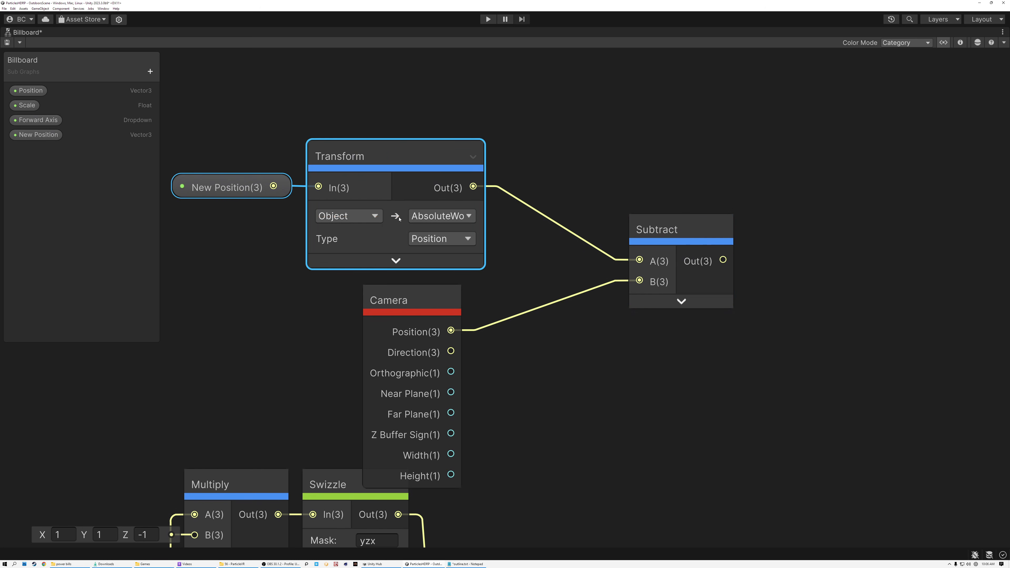
{"action": "left_click_drag", "start_coordinate": [453, 307], "coordinate": [475, 294]}
{"action": "left_click", "coordinate": [473, 291]}
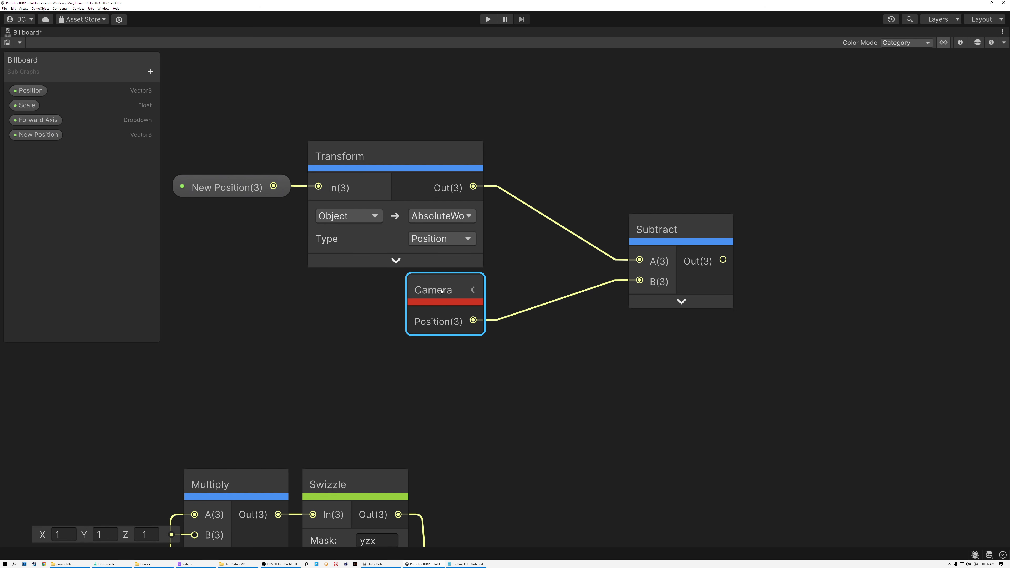
{"action": "left_click_drag", "start_coordinate": [676, 235], "coordinate": [607, 207]}
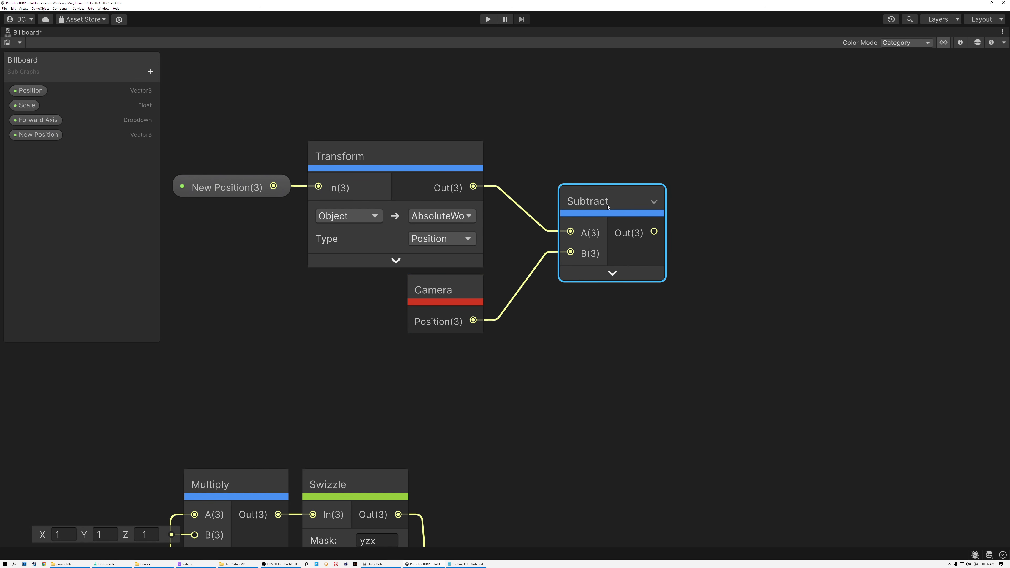
Add a Matrix Construction node and place it well beyond the Subtract node, leaving space between them.
{"action": "middle_click_drag", "start_coordinate": [591, 202], "coordinate": [402, 239]}
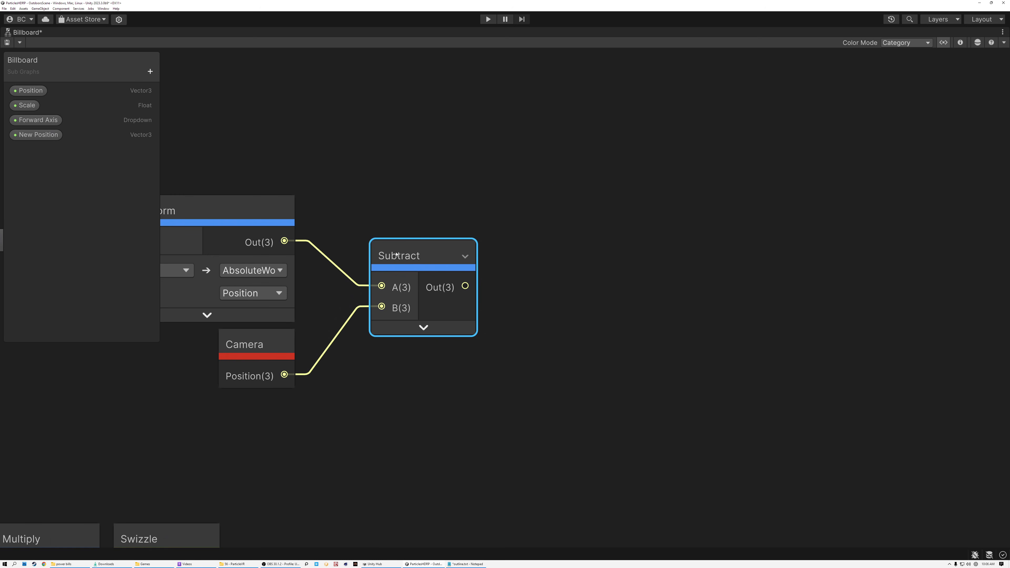
{"action": "scroll", "coordinate": [400, 232], "scroll_direction": "down", "scroll_amount": 3}
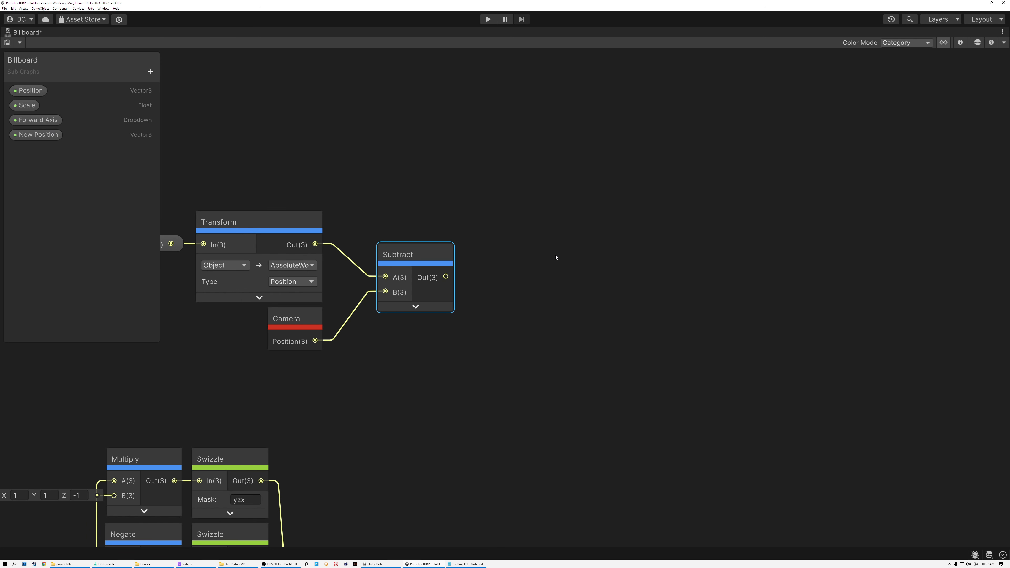
{"action": "left_click", "coordinate": [616, 264]}
{"action": "key", "text": "space"}
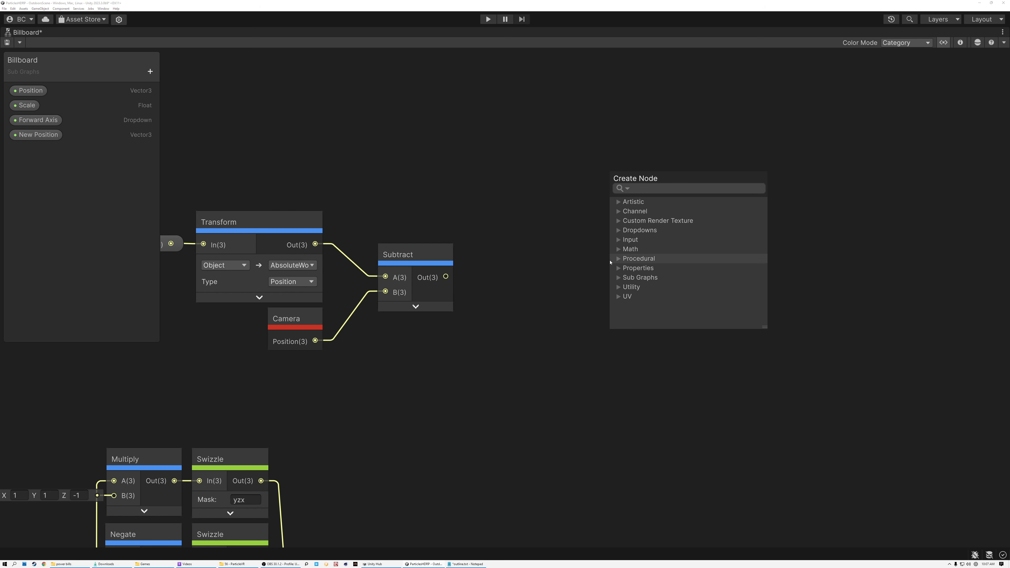
{"action": "type", "text": "matrix"}
{"action": "double_click", "coordinate": [666, 279]}
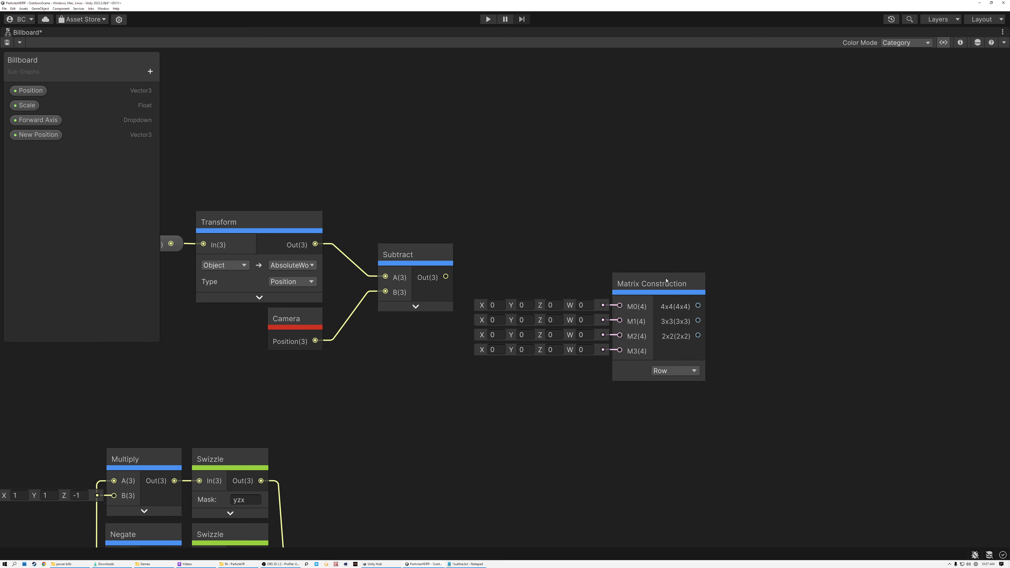
{"action": "left_click_drag", "start_coordinate": [613, 285], "coordinate": [687, 250]}
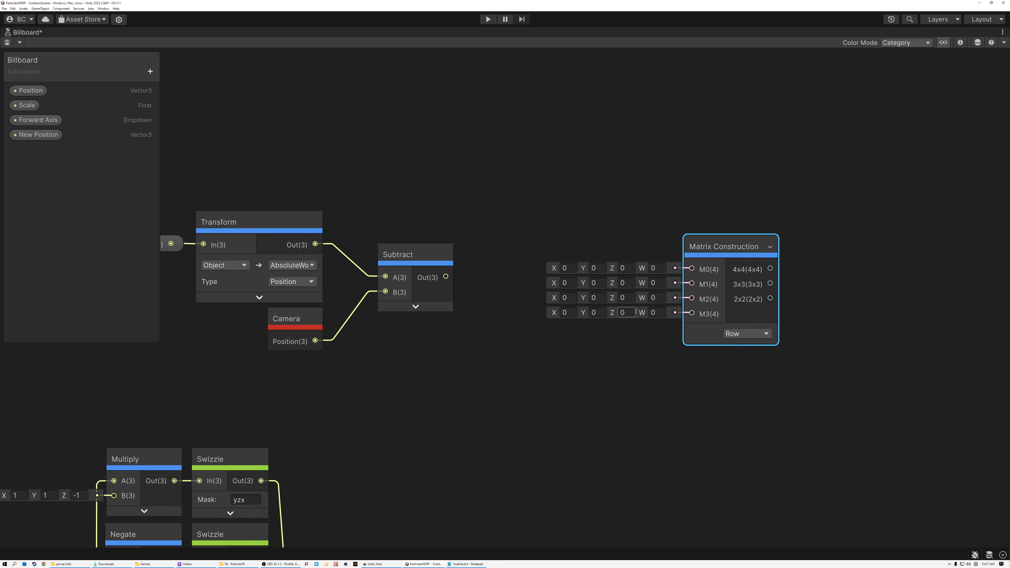
{"action": "scroll", "coordinate": [757, 272], "scroll_direction": "up", "scroll_amount": 3}
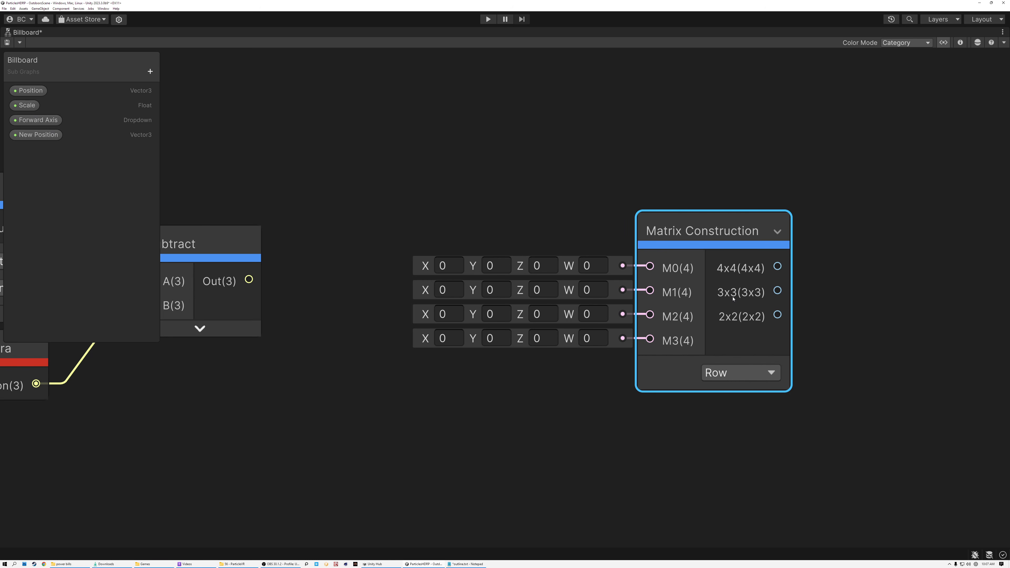
{"action": "scroll", "coordinate": [329, 221], "scroll_direction": "down", "scroll_amount": 2}
{"action": "middle_click_drag", "start_coordinate": [370, 240], "coordinate": [562, 298]}
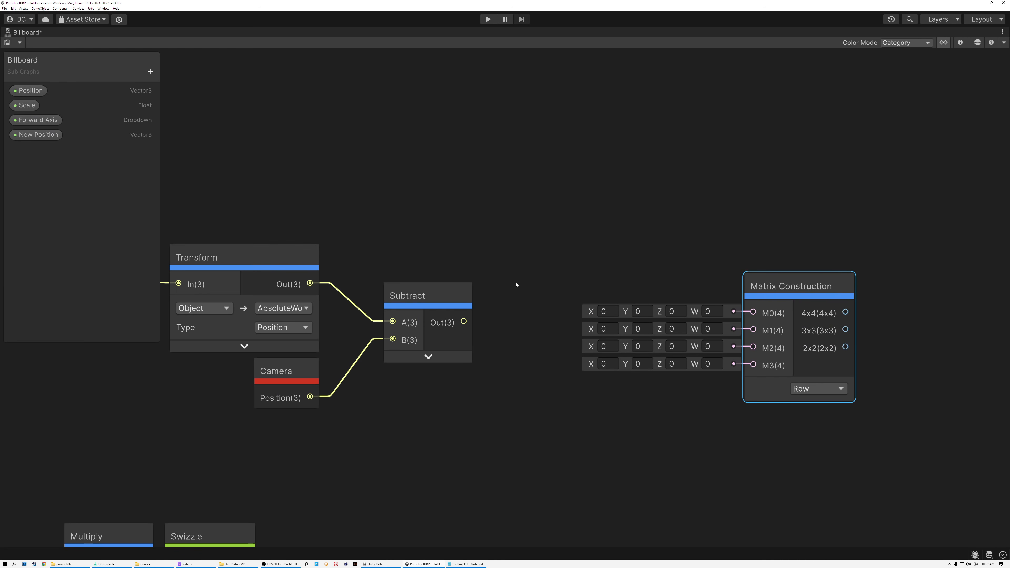
{"action": "left_click", "coordinate": [393, 292]}
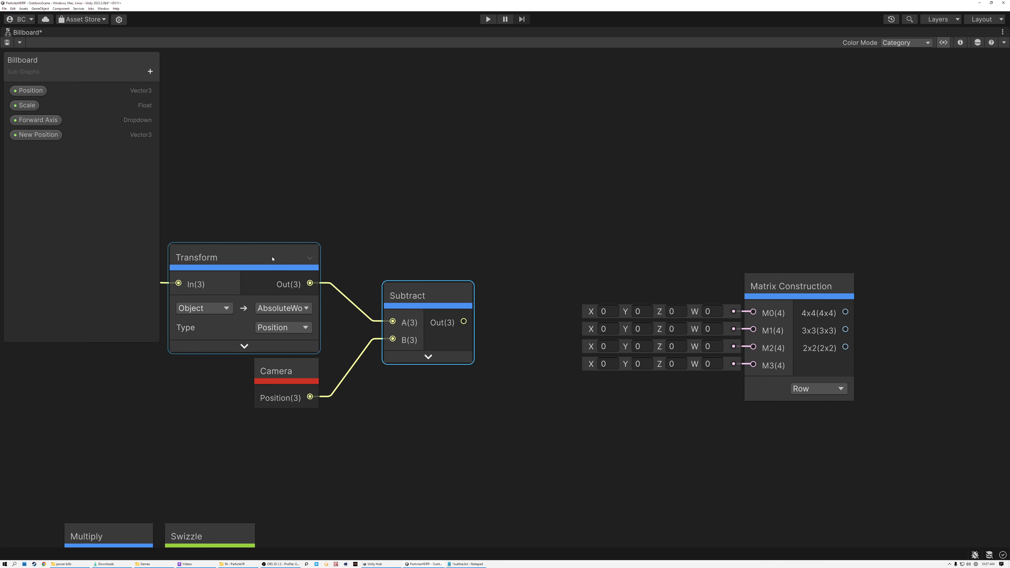
Create a Normalize node fed by the Subtract node's output and collapse its preview.
{"action": "left_click", "coordinate": [278, 372]}
{"action": "left_click", "coordinate": [261, 265]}
{"action": "middle_click_drag", "start_coordinate": [241, 262], "coordinate": [305, 249]}
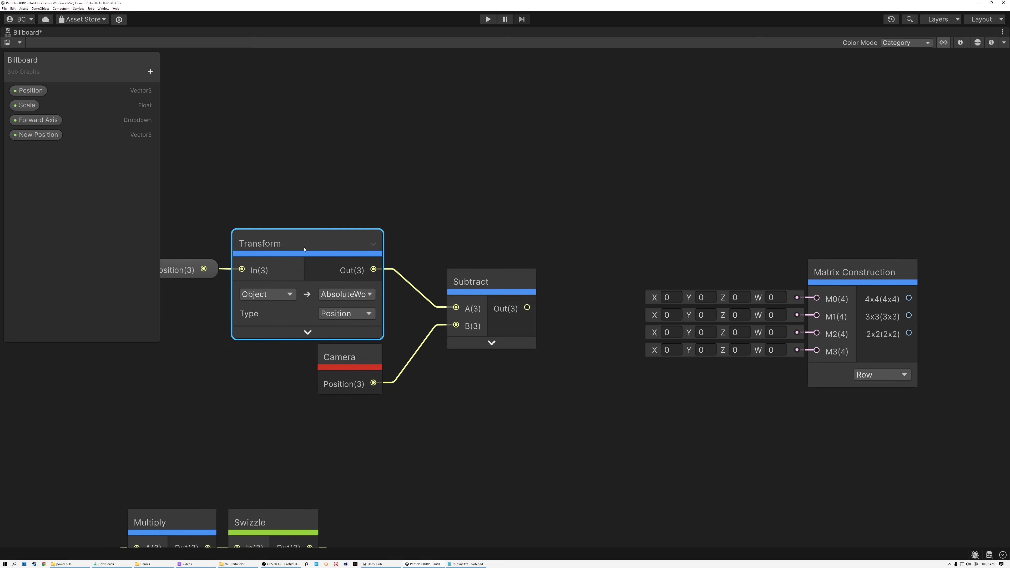
{"action": "left_click_drag", "start_coordinate": [527, 307], "coordinate": [581, 308]}
{"action": "type", "text": "nor"}
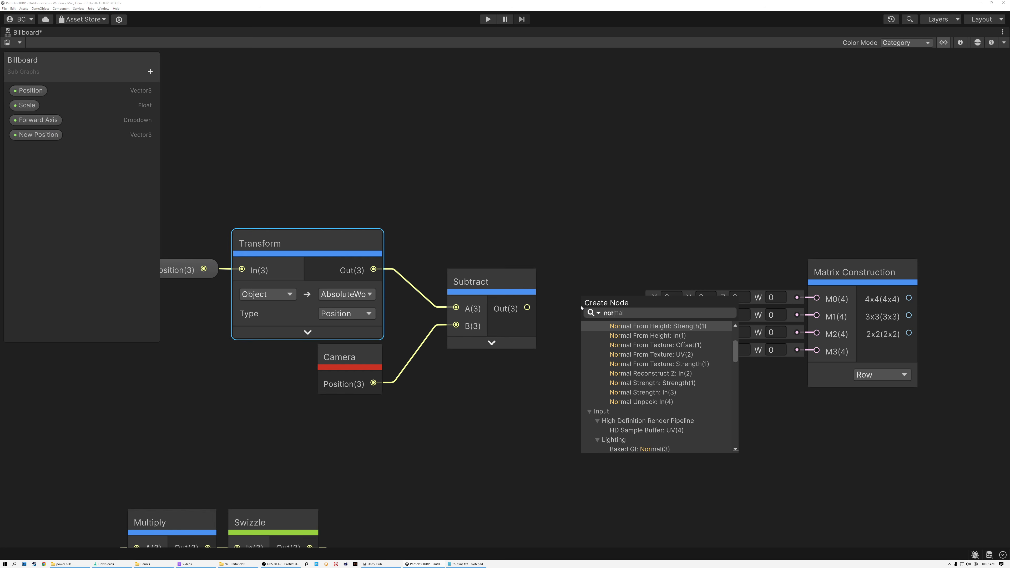
{"action": "type", "text": "malze="}
{"action": "key", "text": "BackSpace"}
{"action": "key", "text": "BackSpace"}
{"action": "key", "text": "BackSpace"}
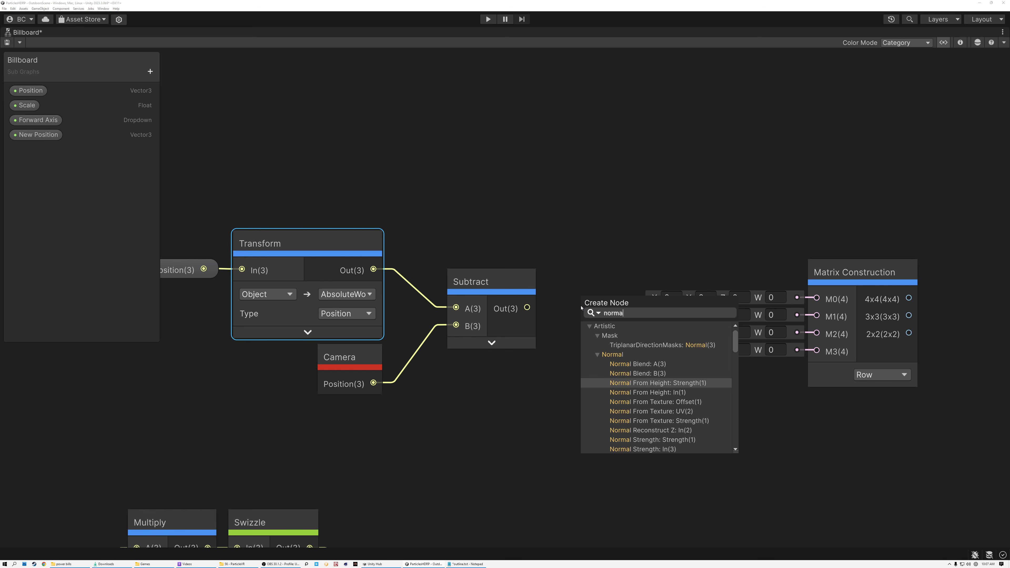
{"action": "type", "text": "ize"}
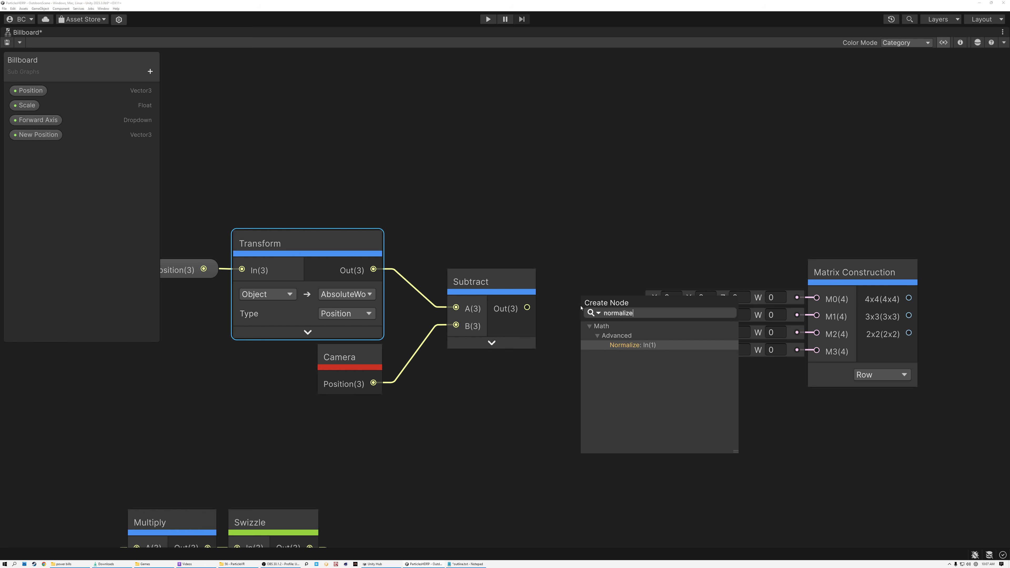
{"action": "left_click", "coordinate": [627, 349]}
{"action": "left_click", "coordinate": [645, 339]}
Line up the Subtract and Normalize nodes beside the Transform node, and connect Normalize's output to the Matrix Construction node's M2 input.
{"action": "left_click_drag", "start_coordinate": [598, 296], "coordinate": [568, 284]}
{"action": "left_click_drag", "start_coordinate": [469, 233], "coordinate": [581, 293]}
{"action": "left_click_drag", "start_coordinate": [499, 275], "coordinate": [457, 238]}
{"action": "left_click", "coordinate": [615, 253]}
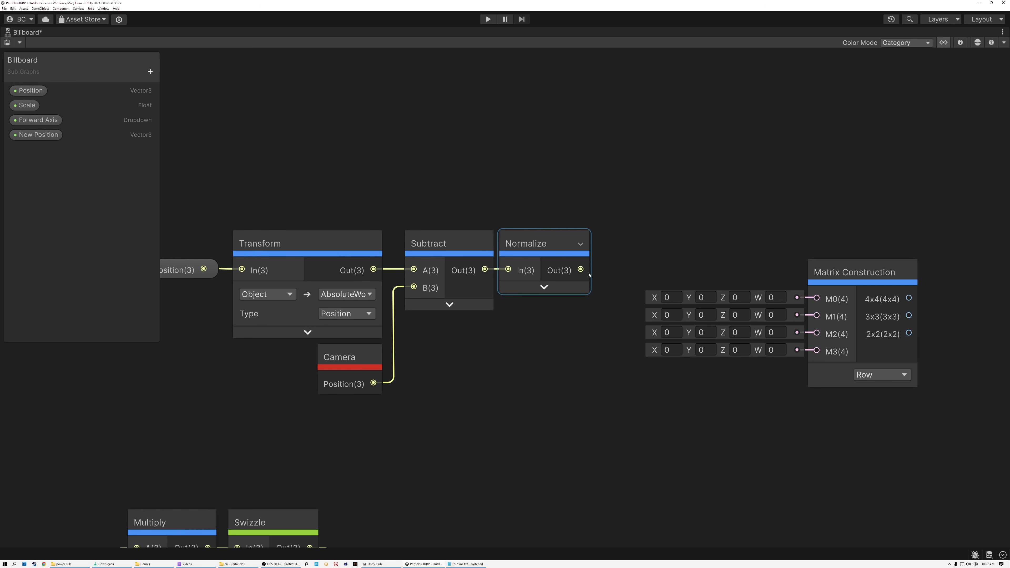
{"action": "left_click_drag", "start_coordinate": [580, 270], "coordinate": [817, 335]}
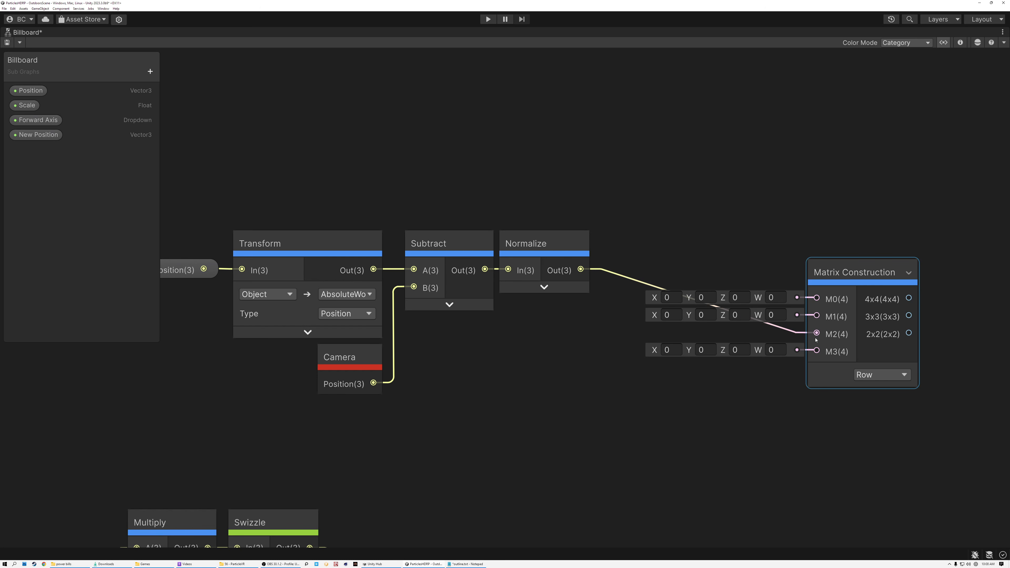
Group the Subtract and Normalize nodes and name the group Z.
{"action": "left_click_drag", "start_coordinate": [468, 237], "coordinate": [550, 257]}
{"action": "right_click", "coordinate": [538, 244]}
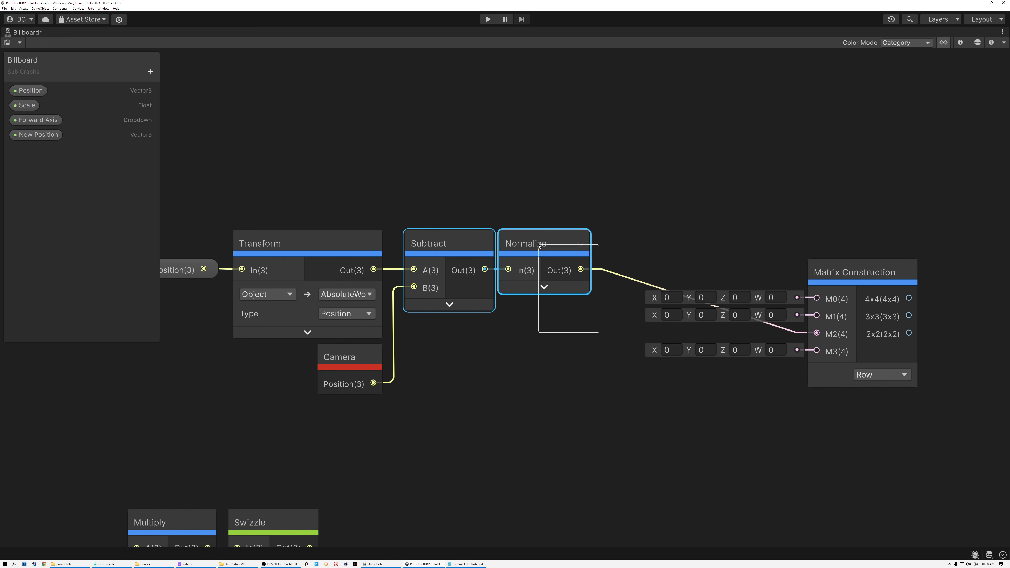
{"action": "left_click", "coordinate": [559, 323]}
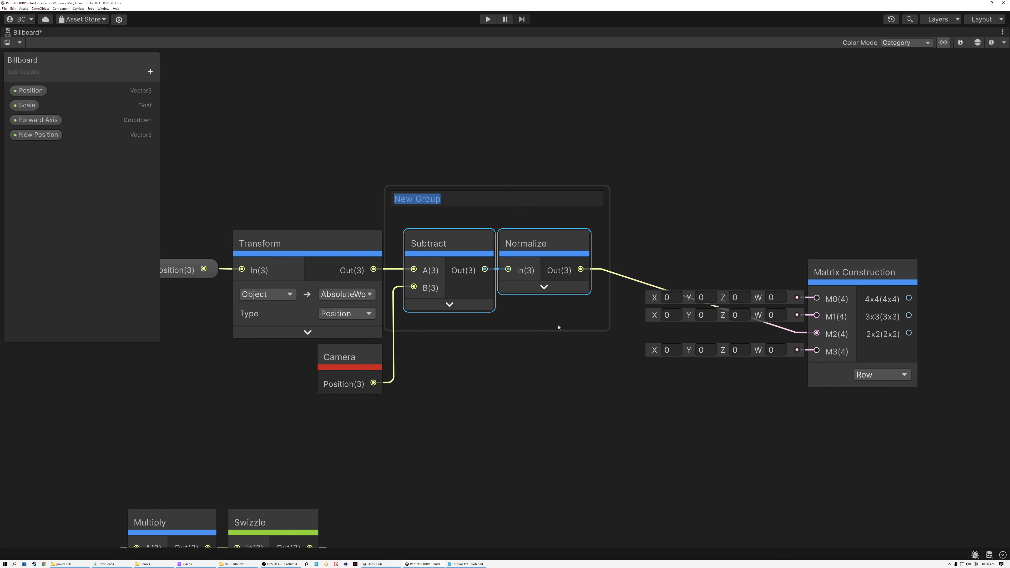
{"action": "type", "text": "Z"}
{"action": "key", "text": "Return"}
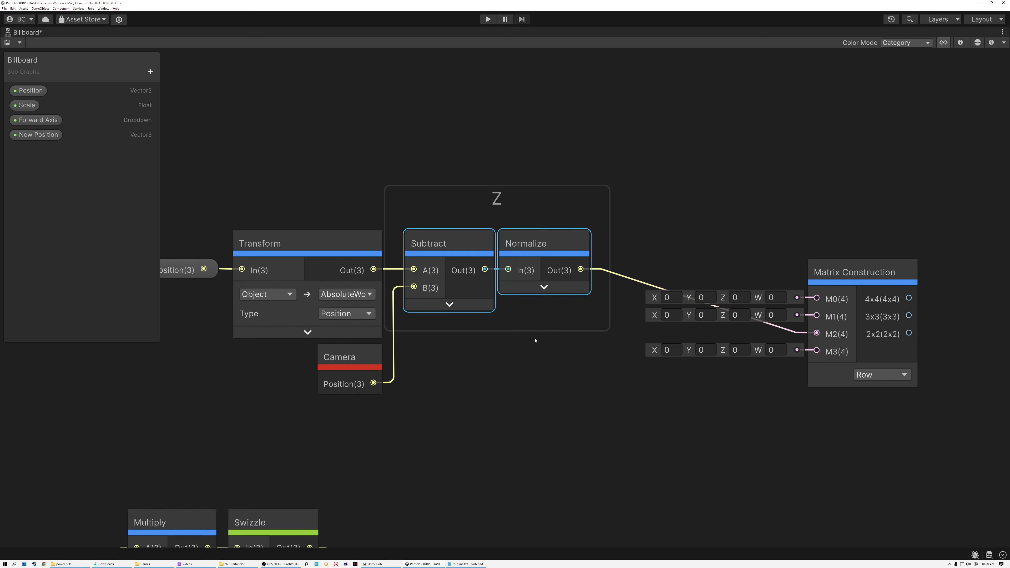
Move Matrix Construction farther away, and add a Cross Product node below the Z group with Normalize's output connected to its B input.
{"action": "middle_click_drag", "start_coordinate": [531, 399], "coordinate": [347, 385]}
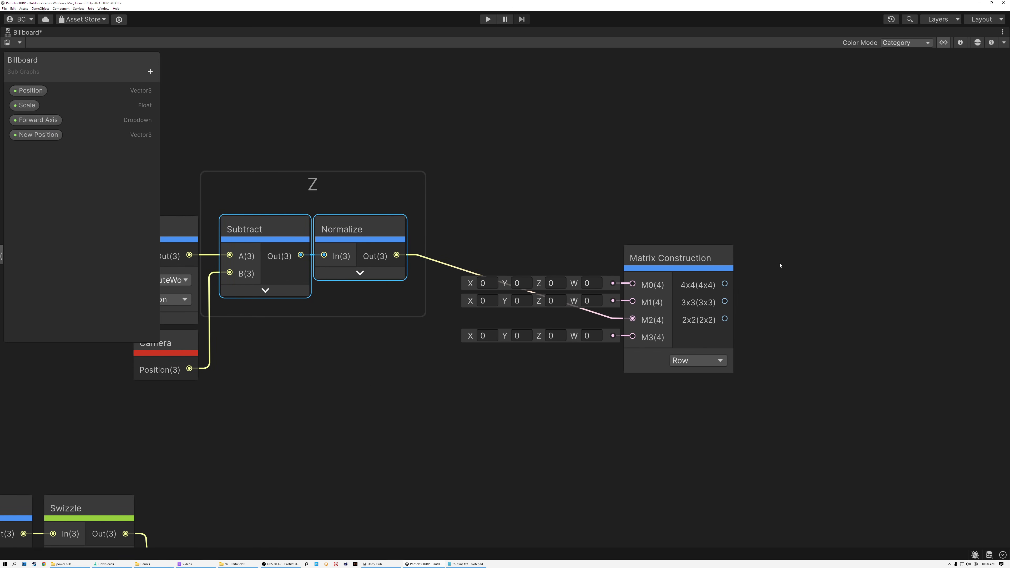
{"action": "left_click_drag", "start_coordinate": [665, 267], "coordinate": [841, 221]}
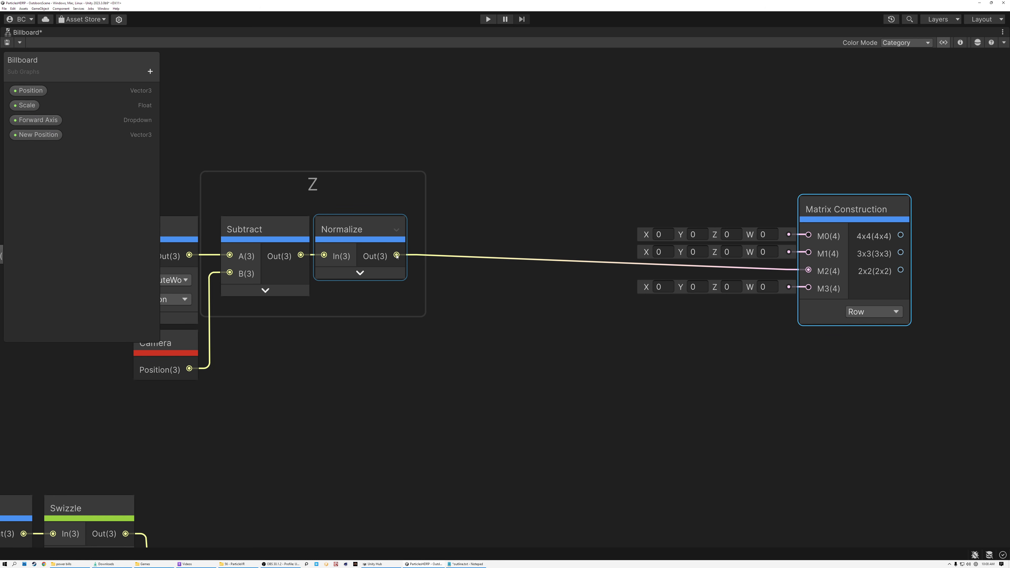
{"action": "left_click", "coordinate": [428, 377]}
{"action": "key", "text": "space"}
{"action": "type", "text": "cros"}
{"action": "double_click", "coordinate": [471, 336]}
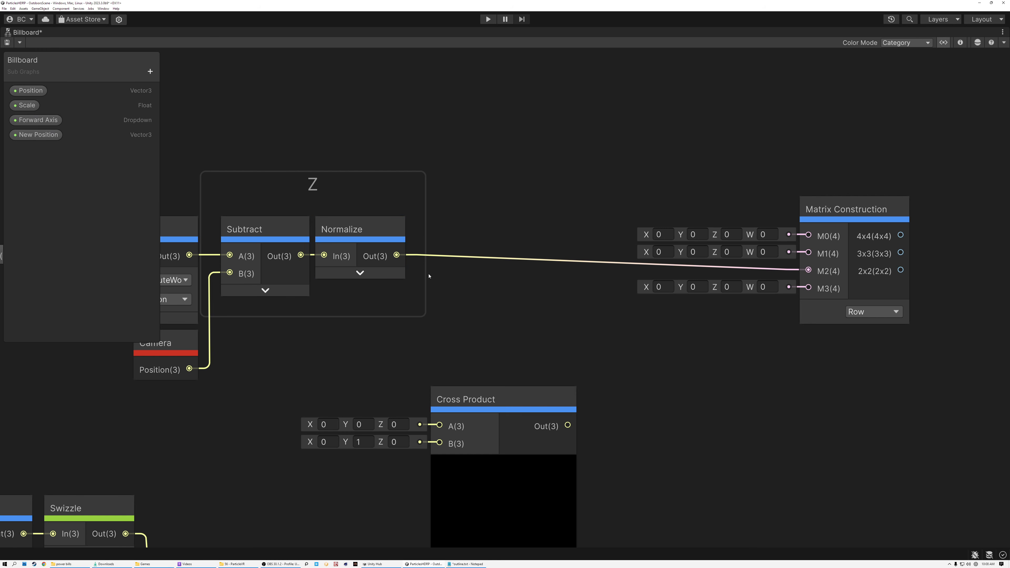
{"action": "left_click_drag", "start_coordinate": [396, 256], "coordinate": [439, 442]}
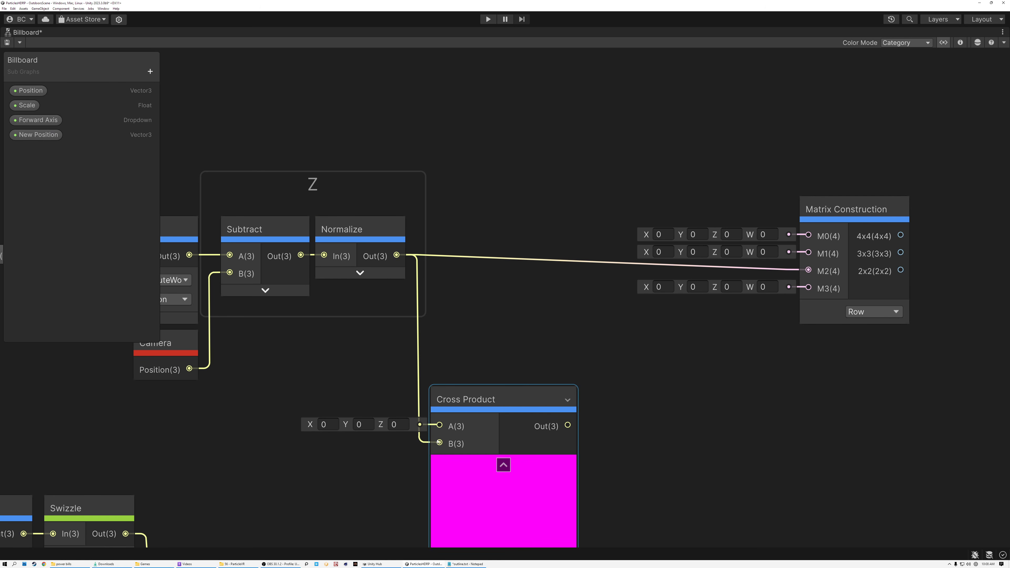
Set the Cross Product's A input to X 0, Y 1, Z 0, collapse its preview and shift it away from the Z group.
{"action": "left_click_drag", "start_coordinate": [477, 399], "coordinate": [507, 369]}
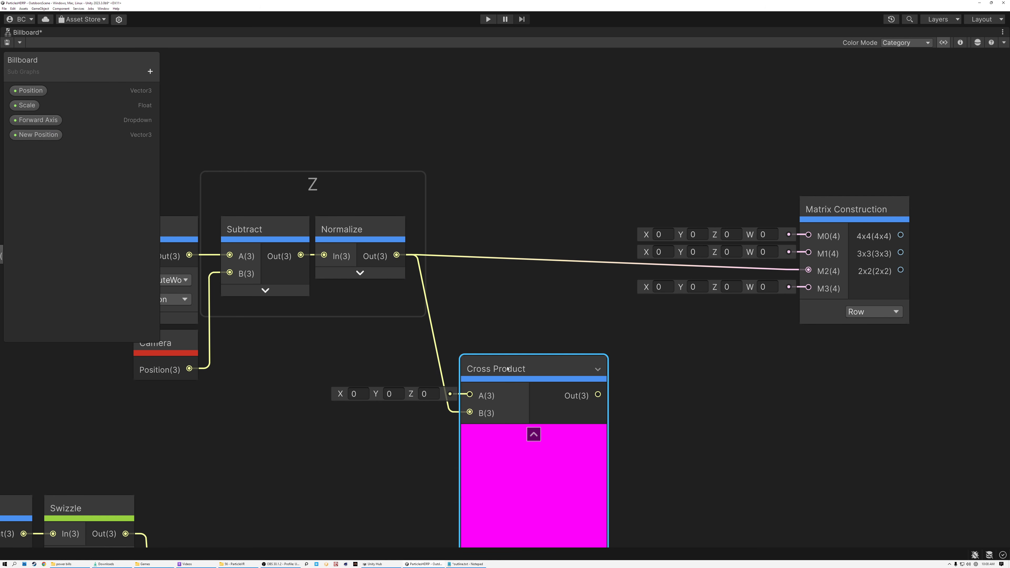
{"action": "left_click", "coordinate": [400, 393]}
{"action": "type", "text": "1"}
{"action": "left_click", "coordinate": [533, 434]}
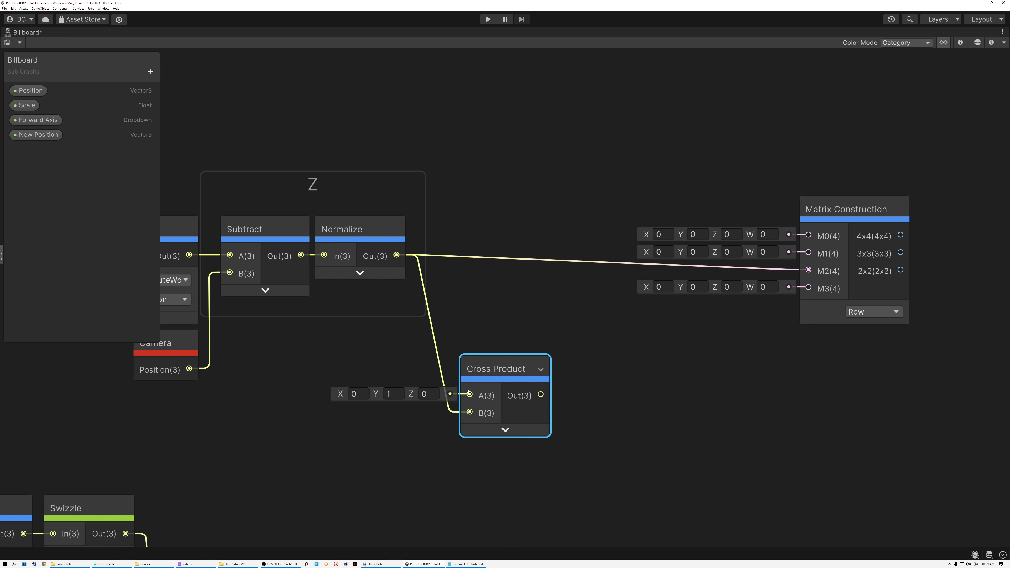
{"action": "left_click", "coordinate": [436, 394]}
Create a Normalize node from the Cross Product's output, collapse its preview and place it right beside the Cross Product.
{"action": "left_click_drag", "start_coordinate": [541, 394], "coordinate": [575, 394]}
{"action": "type", "text": "no"}
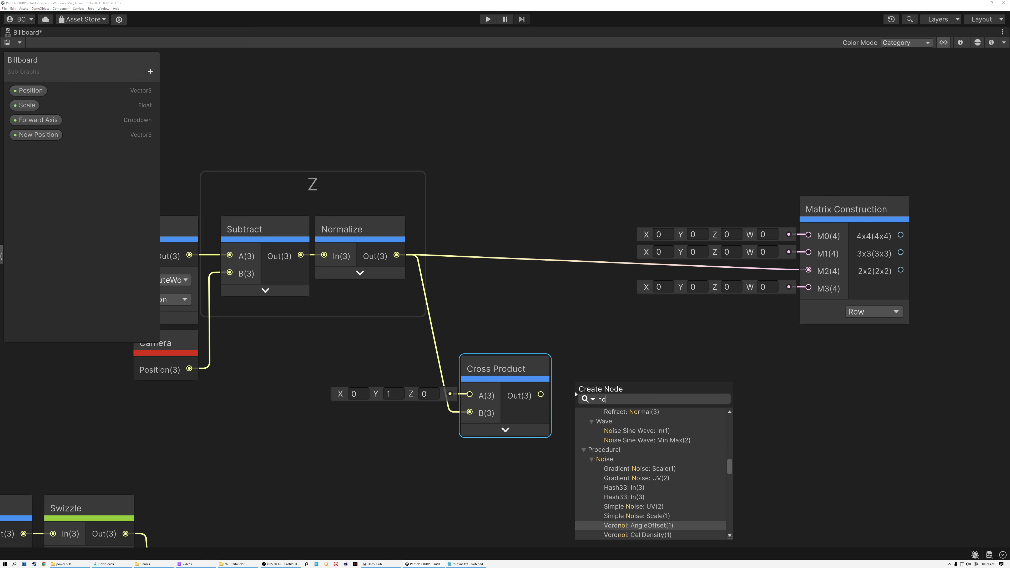
{"action": "type", "text": "rmal"}
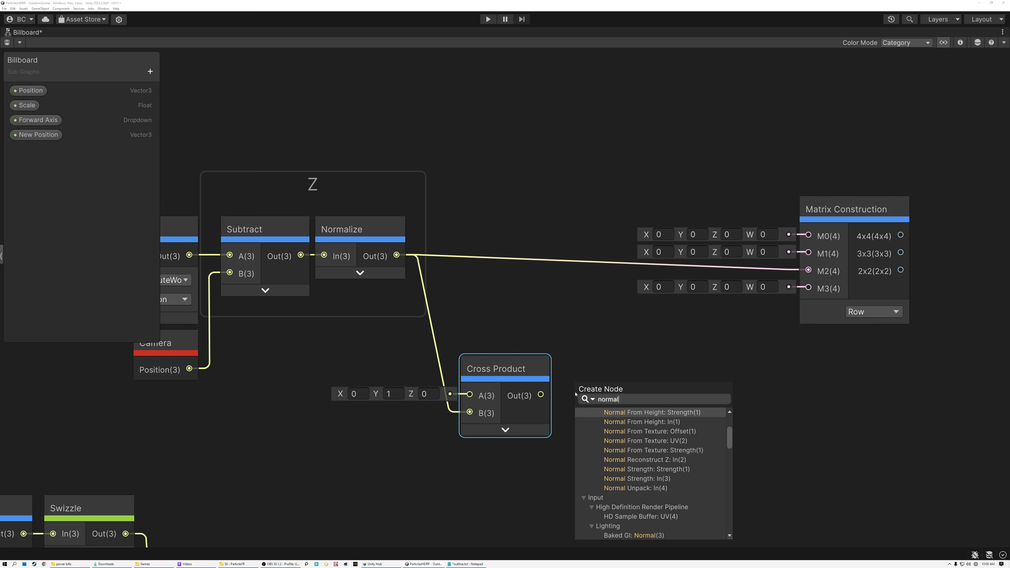
{"action": "type", "text": "ize"}
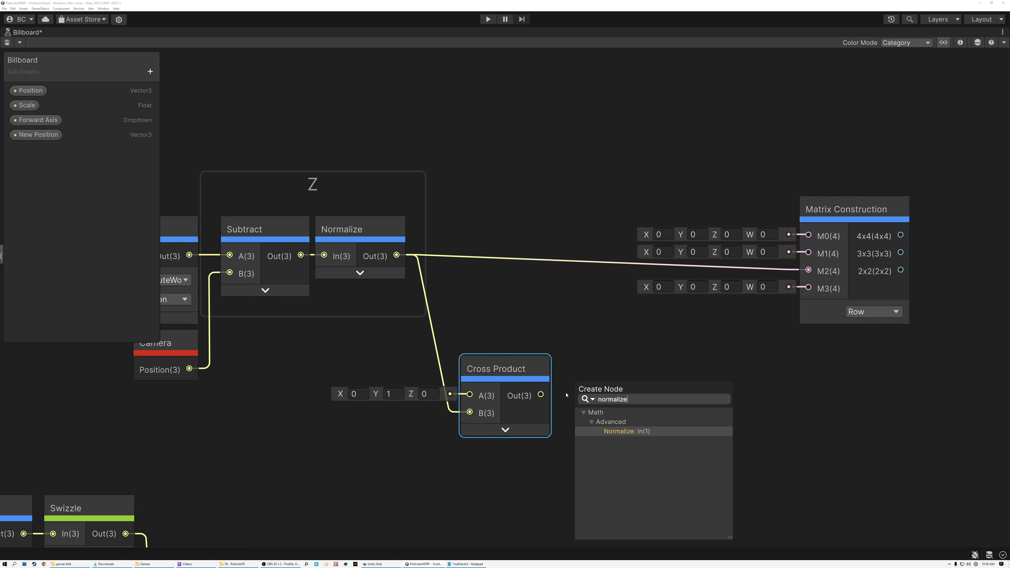
{"action": "double_click", "coordinate": [612, 434]}
{"action": "left_click", "coordinate": [638, 422]}
{"action": "mouse_move", "coordinate": [608, 389]}
{"action": "left_mouse_down"}
{"action": "mouse_move", "coordinate": [607, 372]}
{"action": "mouse_move", "coordinate": [598, 374]}
{"action": "left_mouse_up"}
Group the Cross Product and its Normalize node as X below the Z group, and connect that Normalize output to Matrix Construction's M0 input.
{"action": "left_click_drag", "start_coordinate": [492, 318], "coordinate": [629, 447]}
{"action": "right_click", "coordinate": [585, 366]}
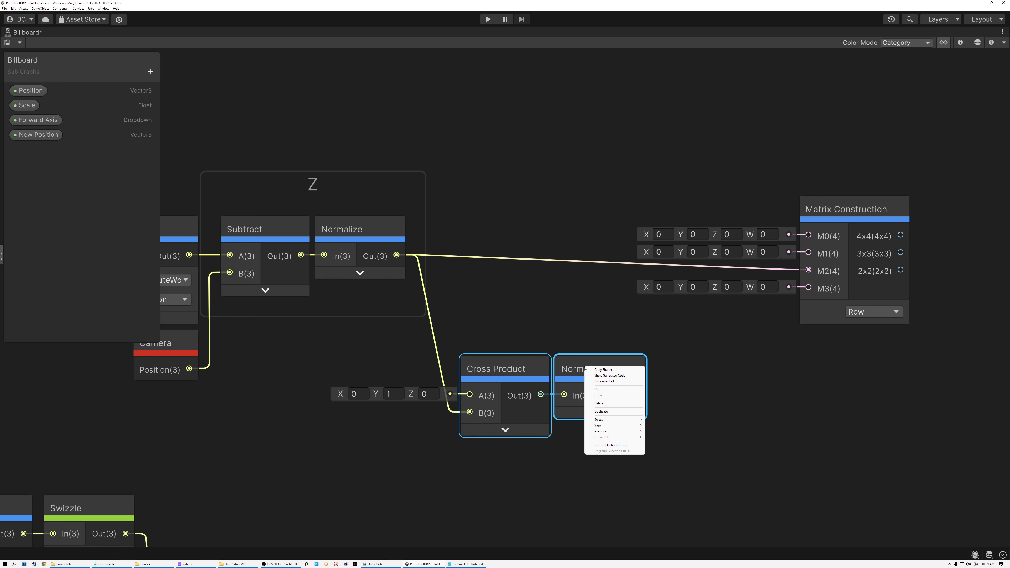
{"action": "left_click", "coordinate": [609, 445]}
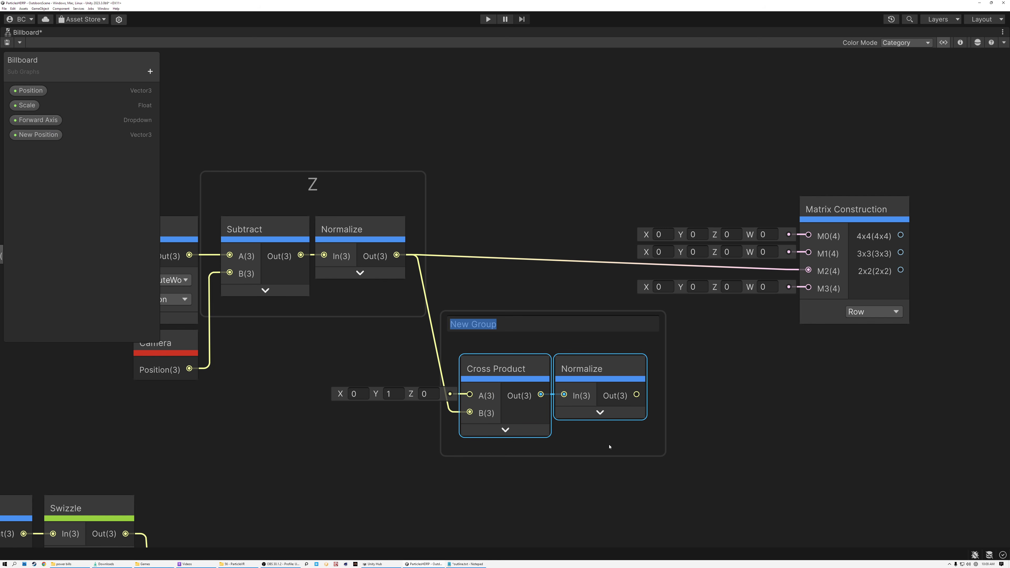
{"action": "type", "text": "X"}
{"action": "key", "text": "Return"}
{"action": "left_click_drag", "start_coordinate": [550, 331], "coordinate": [513, 349]}
{"action": "left_click_drag", "start_coordinate": [600, 412], "coordinate": [810, 237]}
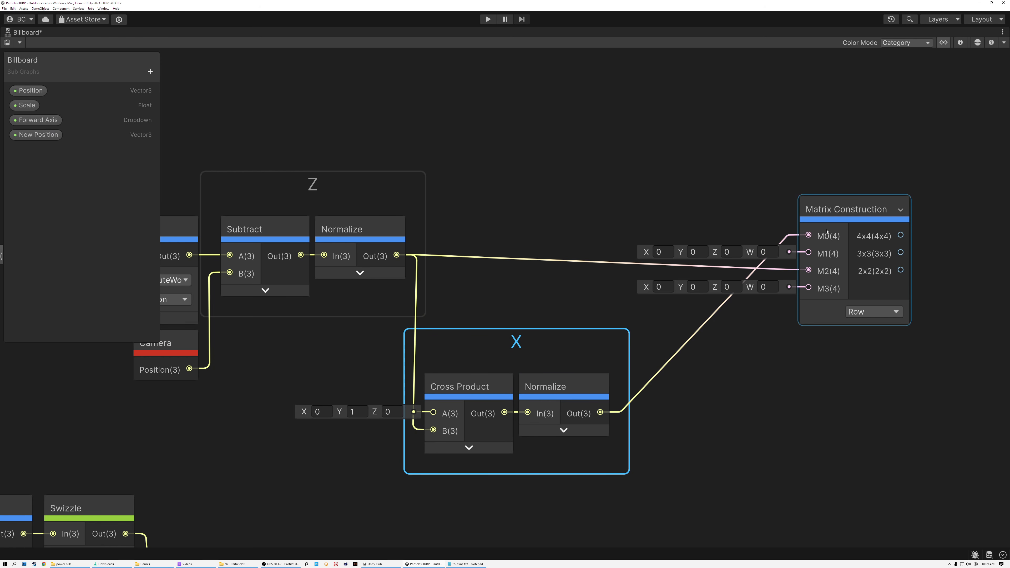
{"action": "left_click", "coordinate": [312, 186]}
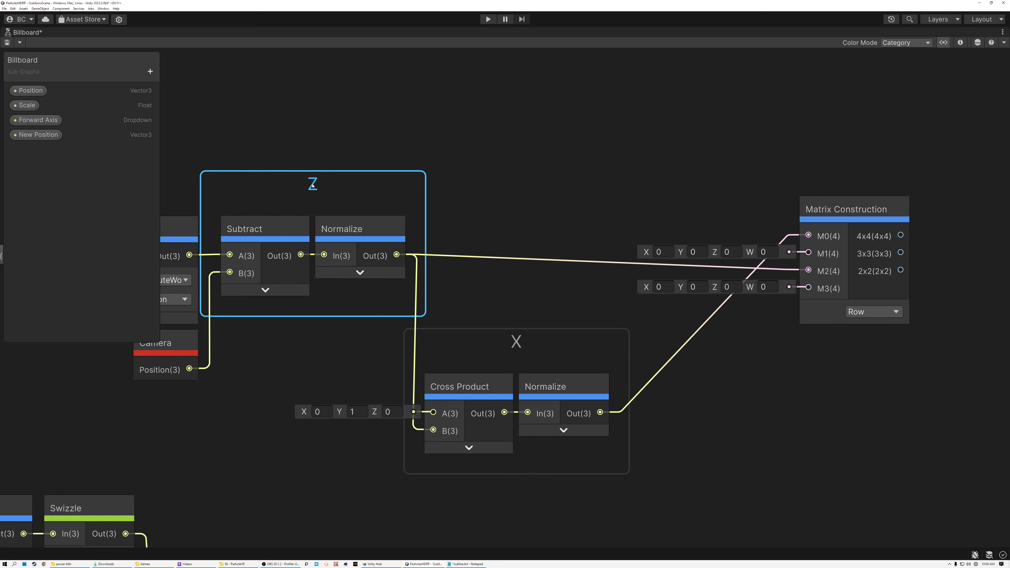
{"action": "left_click", "coordinate": [518, 347]}
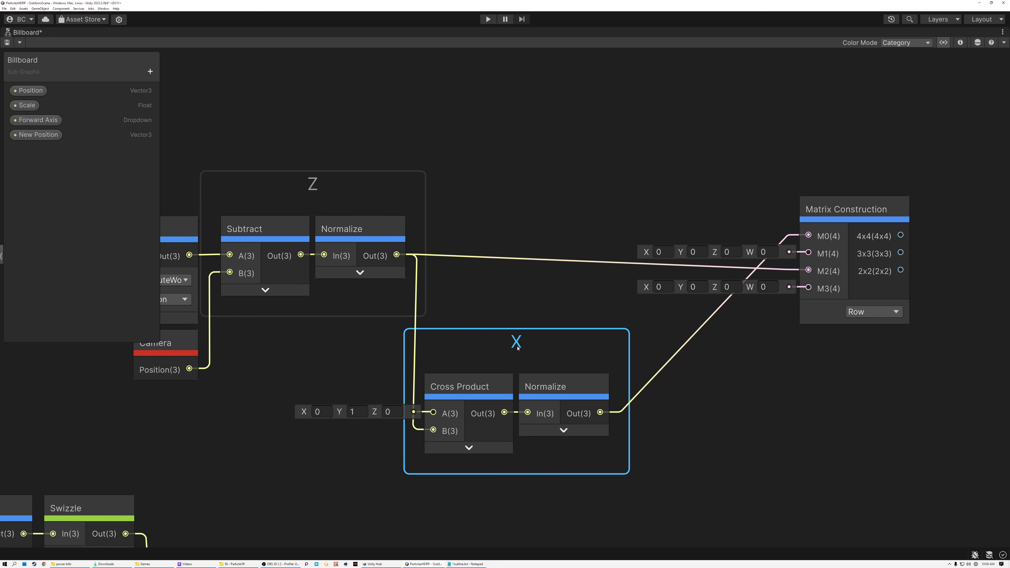
Add a second Cross Product node with the Z group's output in A and the X group's output in B, and collapse its preview.
{"action": "left_click_drag", "start_coordinate": [835, 210], "coordinate": [950, 192]}
{"action": "middle_click_drag", "start_coordinate": [689, 378], "coordinate": [521, 392]}
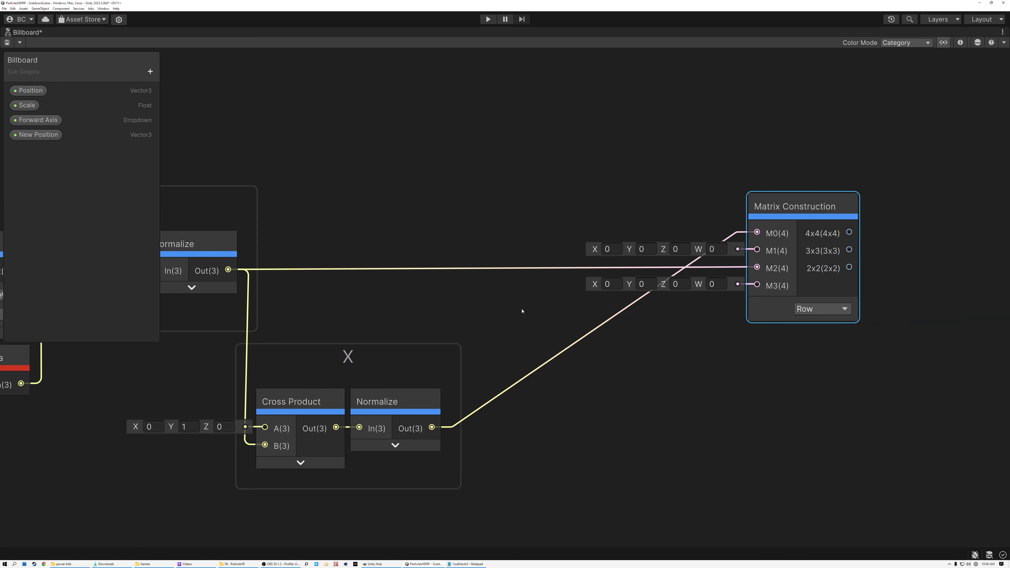
{"action": "key", "text": "space"}
{"action": "type", "text": "cro"}
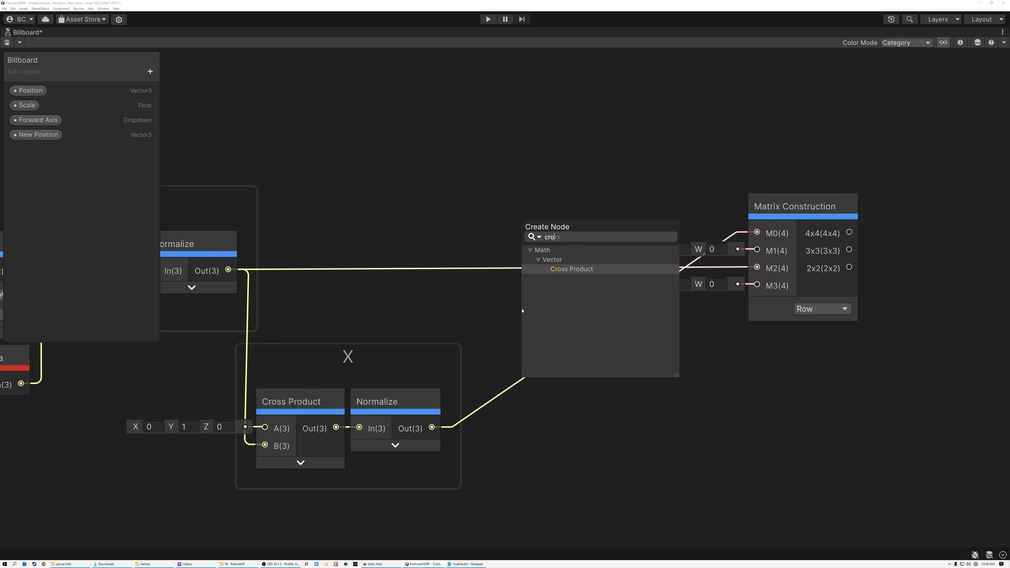
{"action": "left_click", "coordinate": [558, 270]}
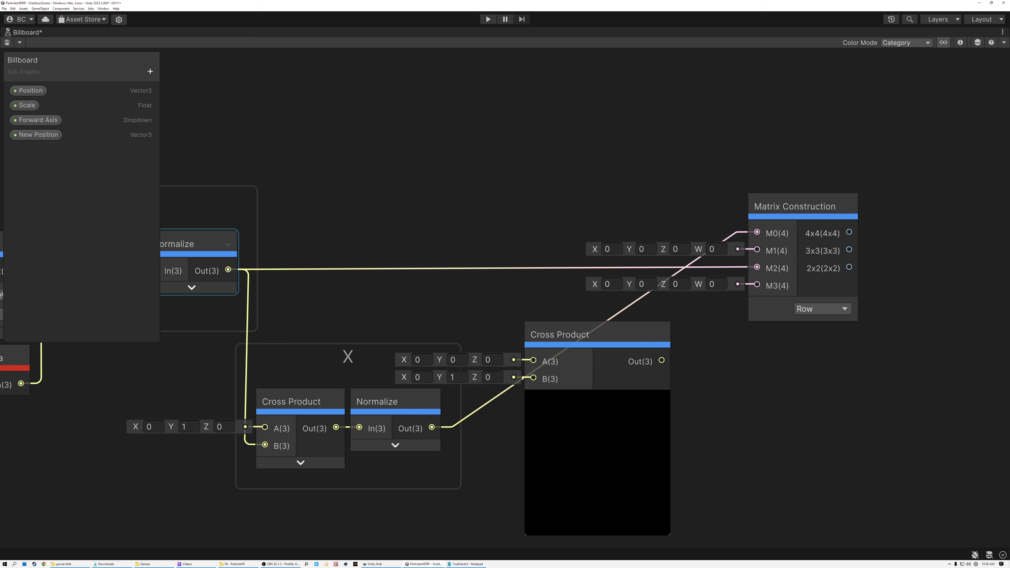
{"action": "left_click_drag", "start_coordinate": [228, 269], "coordinate": [533, 360]}
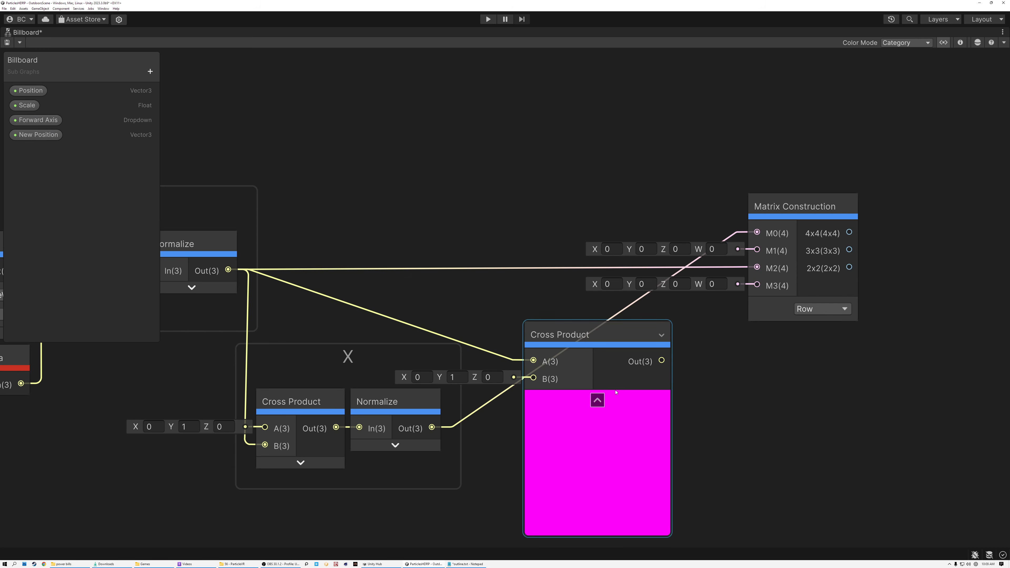
{"action": "left_click", "coordinate": [597, 400]}
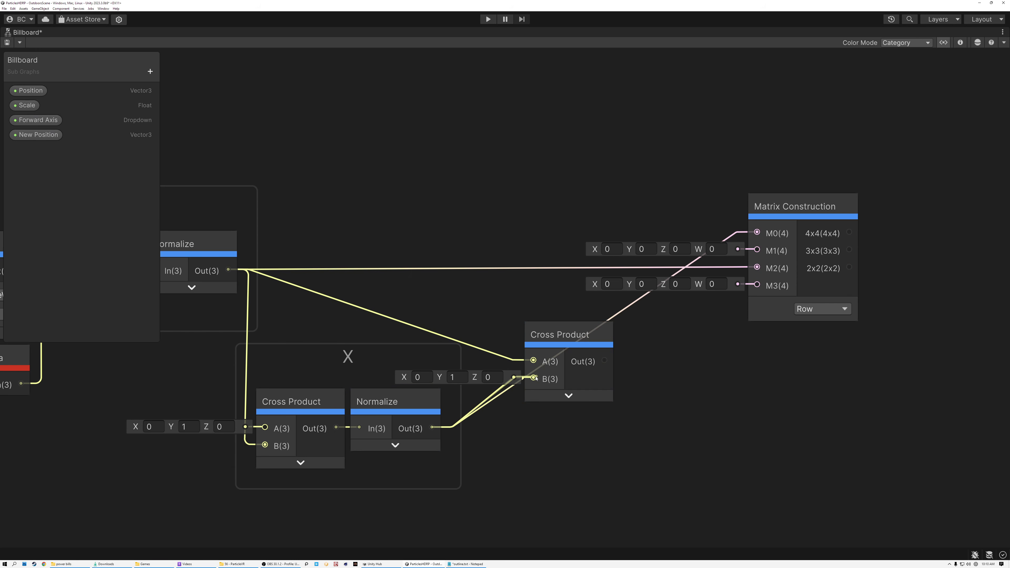
Place the new Cross Product above the wires, connect its output to Matrix Construction's M1 input, and bring Matrix Construction closer to it.
{"action": "left_click_drag", "start_coordinate": [540, 345], "coordinate": [539, 151]}
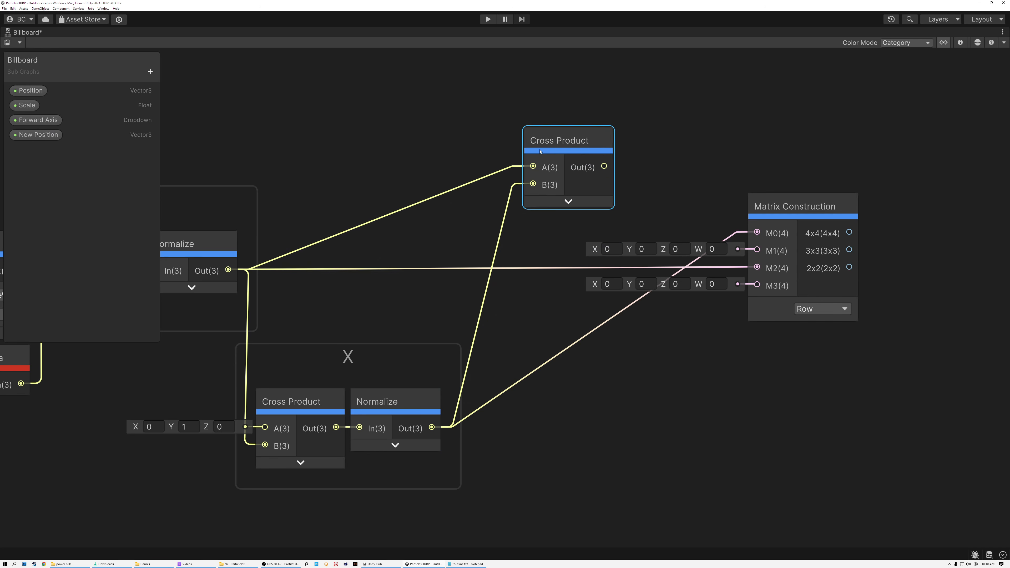
{"action": "left_click_drag", "start_coordinate": [604, 166], "coordinate": [758, 253]}
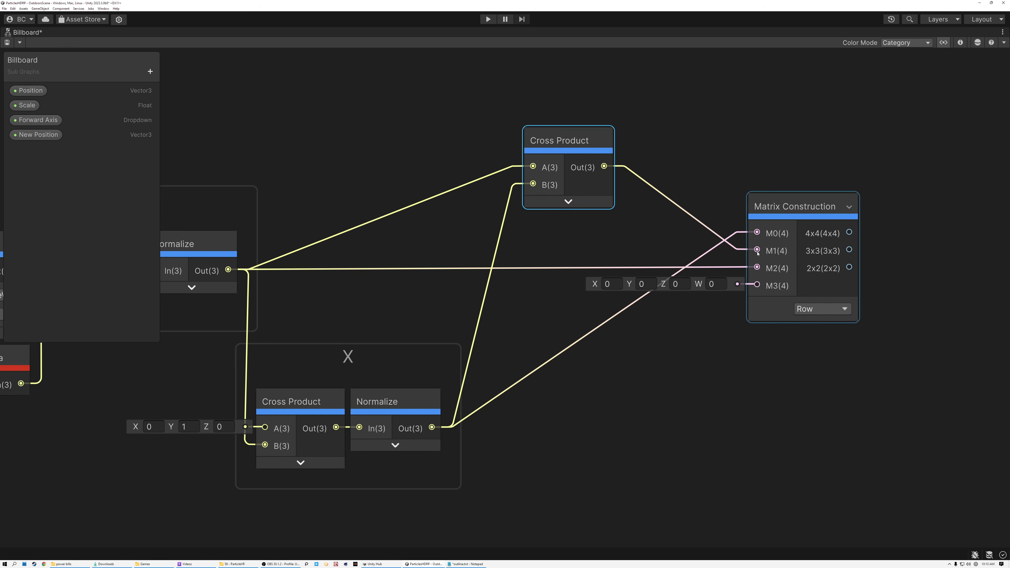
{"action": "left_click_drag", "start_coordinate": [774, 212], "coordinate": [670, 225]}
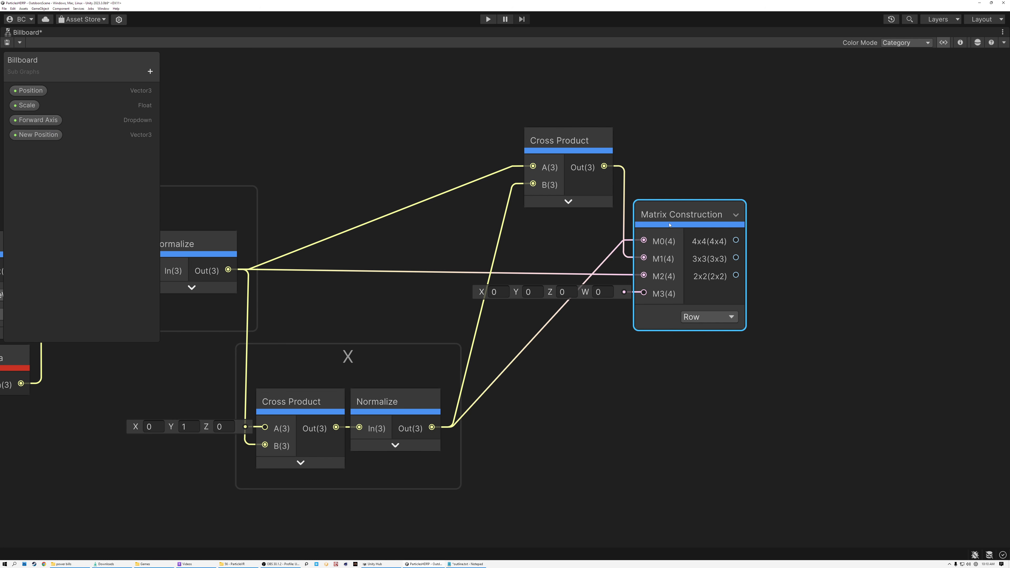
Examine the Transformation Matrix node and its connection to the Multiply node in the existing billboard chain.
{"action": "scroll", "coordinate": [632, 437], "scroll_direction": "down", "scroll_amount": 3}
{"action": "middle_click_drag", "start_coordinate": [660, 433], "coordinate": [594, 139]}
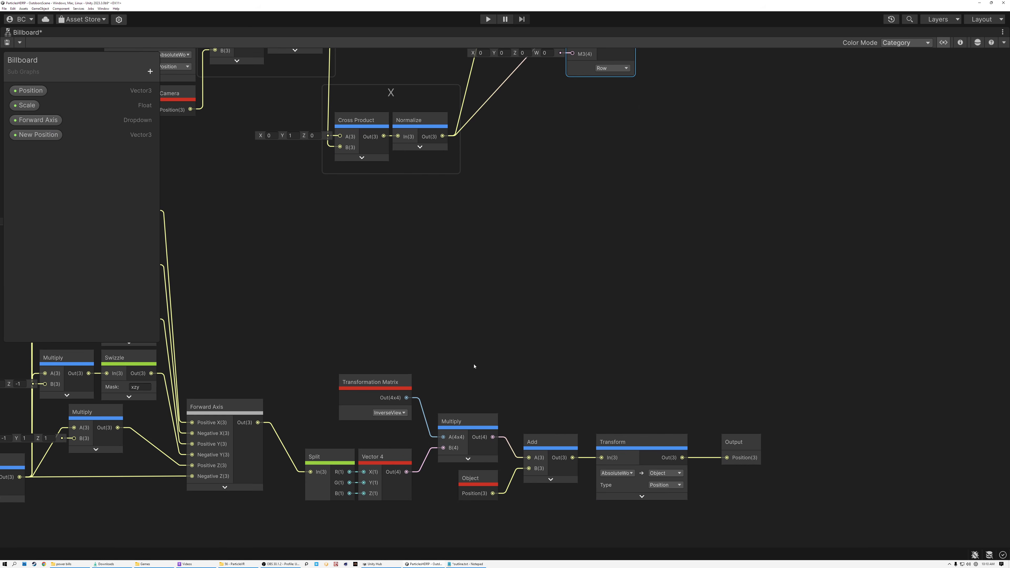
{"action": "middle_click_drag", "start_coordinate": [411, 397], "coordinate": [505, 338]}
{"action": "scroll", "coordinate": [444, 340], "scroll_direction": "up", "scroll_amount": 5}
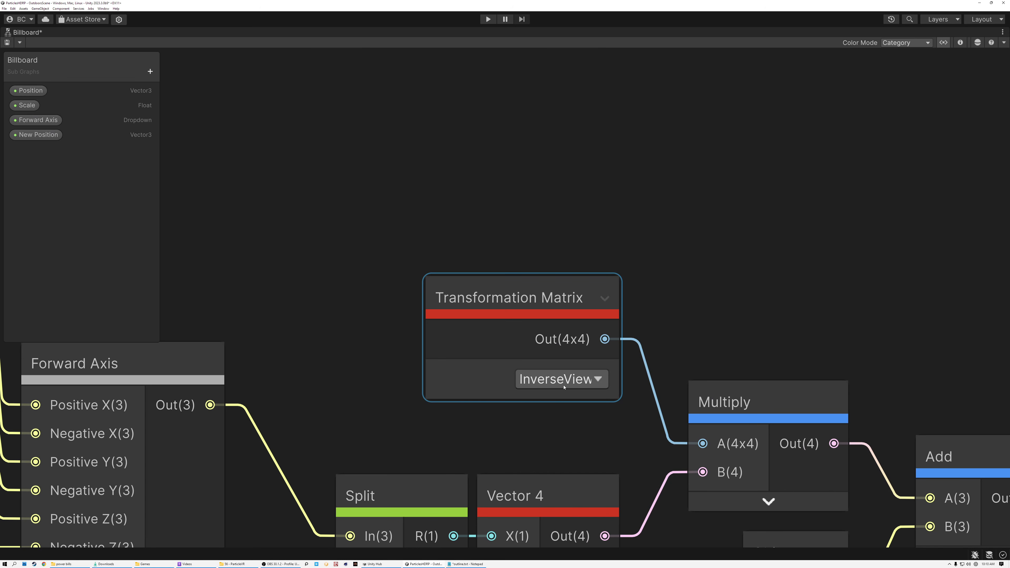
{"action": "scroll", "coordinate": [561, 386], "scroll_direction": "down", "scroll_amount": 4}
{"action": "middle_click_drag", "start_coordinate": [587, 214], "coordinate": [590, 463]}
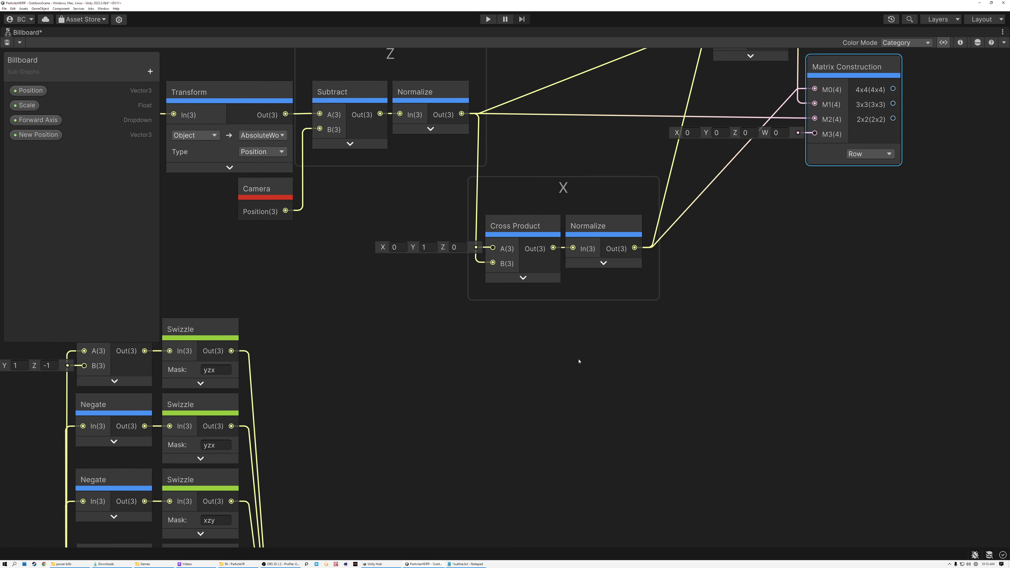
{"action": "scroll", "coordinate": [579, 360], "scroll_direction": "down", "scroll_amount": 2}
{"action": "middle_click_drag", "start_coordinate": [722, 288], "coordinate": [719, 339]}
{"action": "left_click_drag", "start_coordinate": [242, 112], "coordinate": [403, 241]}
{"action": "left_click_drag", "start_coordinate": [821, 380], "coordinate": [818, 350]}
{"action": "left_click_drag", "start_coordinate": [583, 288], "coordinate": [461, 275]}
{"action": "left_click", "coordinate": [624, 284]}
Add a Matrix Transpose node fed by Matrix Construction's 3x3 output, place it beside Matrix Construction, and collapse Matrix Construction's unused ports.
{"action": "middle_click_drag", "start_coordinate": [740, 248], "coordinate": [548, 250]}
{"action": "scroll", "coordinate": [533, 239], "scroll_direction": "up", "scroll_amount": 3}
{"action": "left_click_drag", "start_coordinate": [516, 228], "coordinate": [563, 226]}
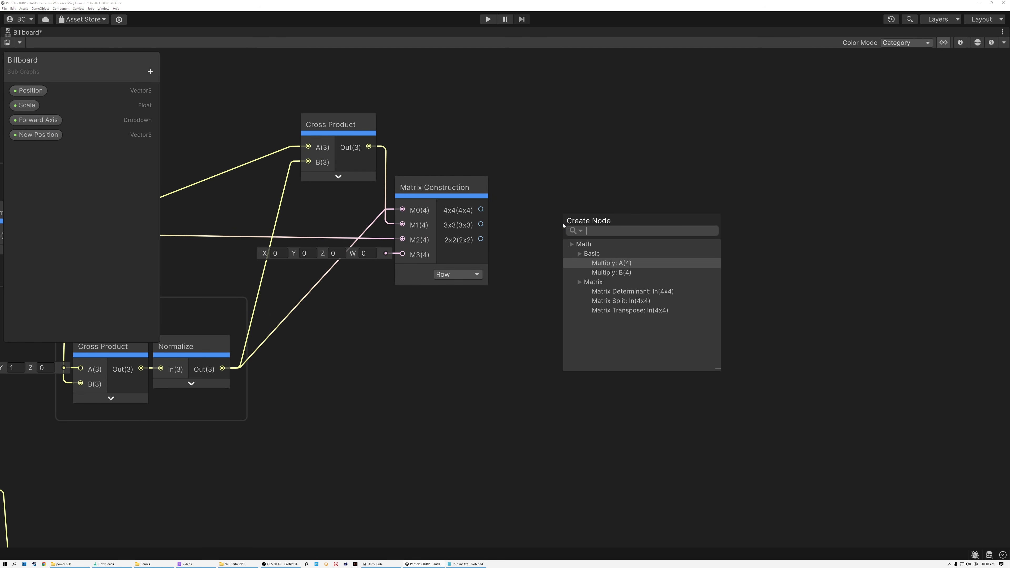
{"action": "type", "text": "matrix"}
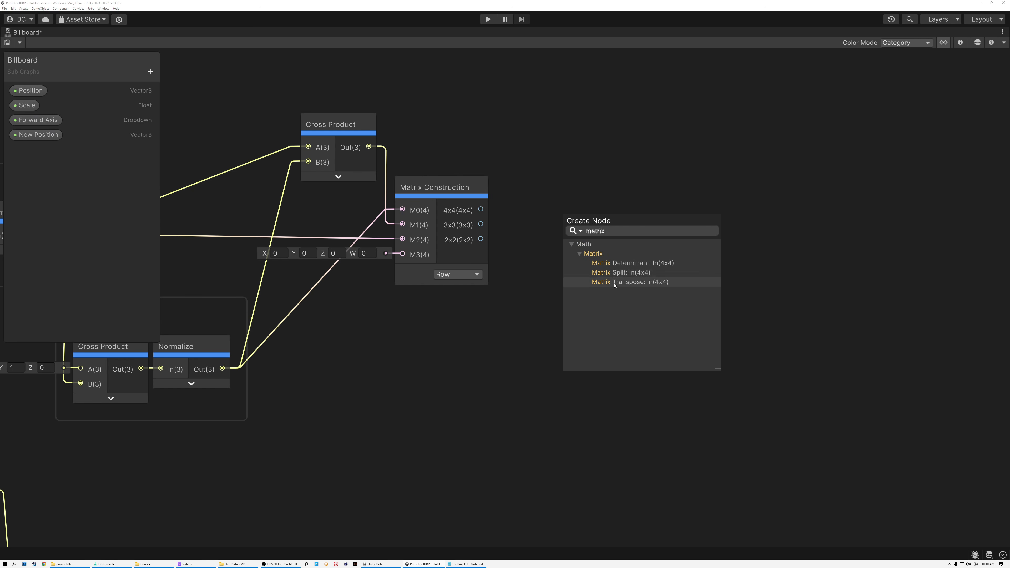
{"action": "left_click", "coordinate": [614, 282]}
{"action": "left_click_drag", "start_coordinate": [598, 214], "coordinate": [535, 191]}
{"action": "left_click", "coordinate": [480, 188]}
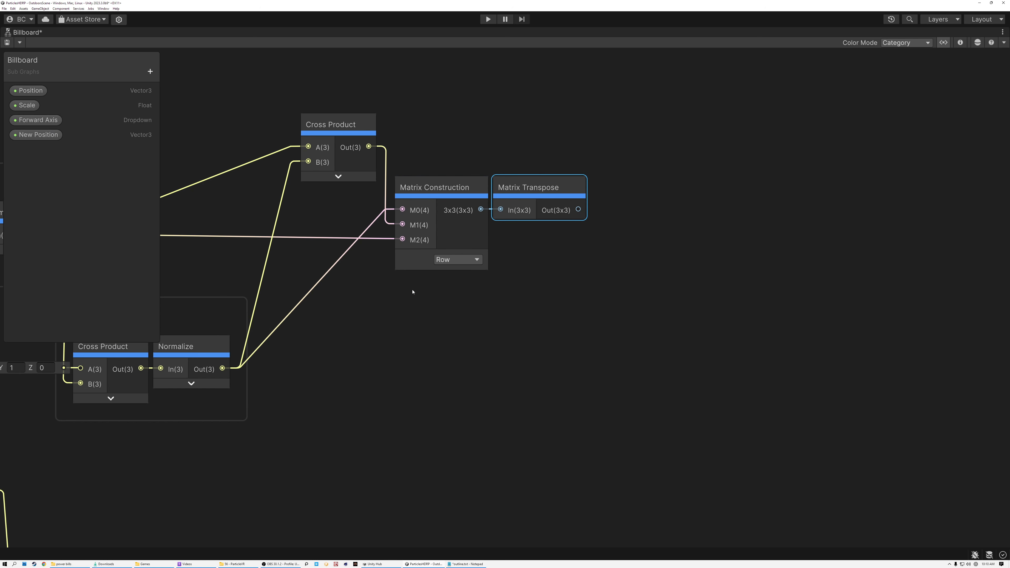
Compare the InverseView Transformation Matrix node feeding Multiply with the new Matrix Construction and Matrix Transpose nodes.
{"action": "scroll", "coordinate": [412, 292], "scroll_direction": "down", "scroll_amount": 5}
{"action": "middle_click_drag", "start_coordinate": [353, 511], "coordinate": [480, 306]}
{"action": "scroll", "coordinate": [472, 334], "scroll_direction": "up", "scroll_amount": 6}
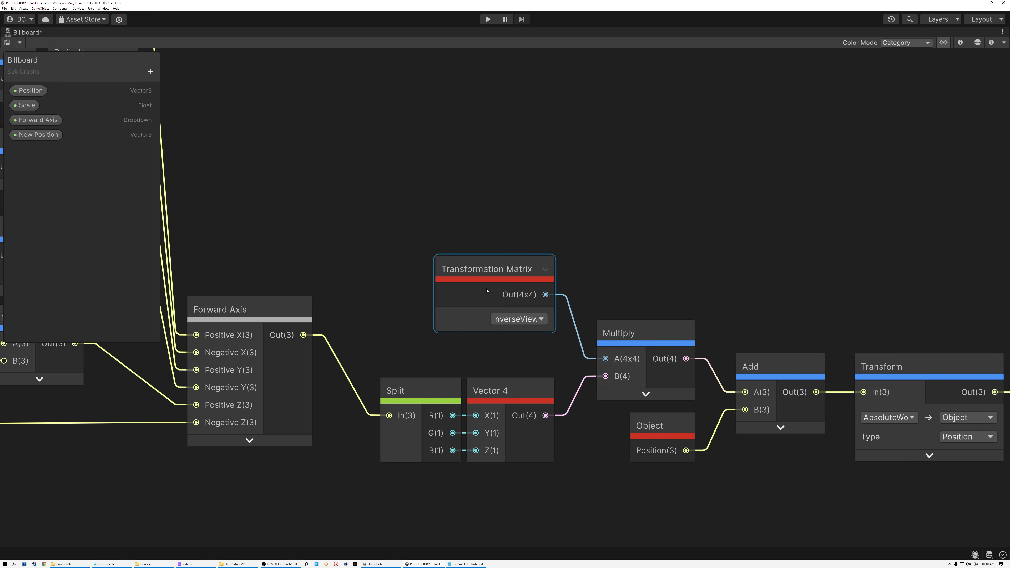
{"action": "scroll", "coordinate": [486, 290], "scroll_direction": "down", "scroll_amount": 5}
{"action": "middle_click_drag", "start_coordinate": [523, 205], "coordinate": [523, 334]}
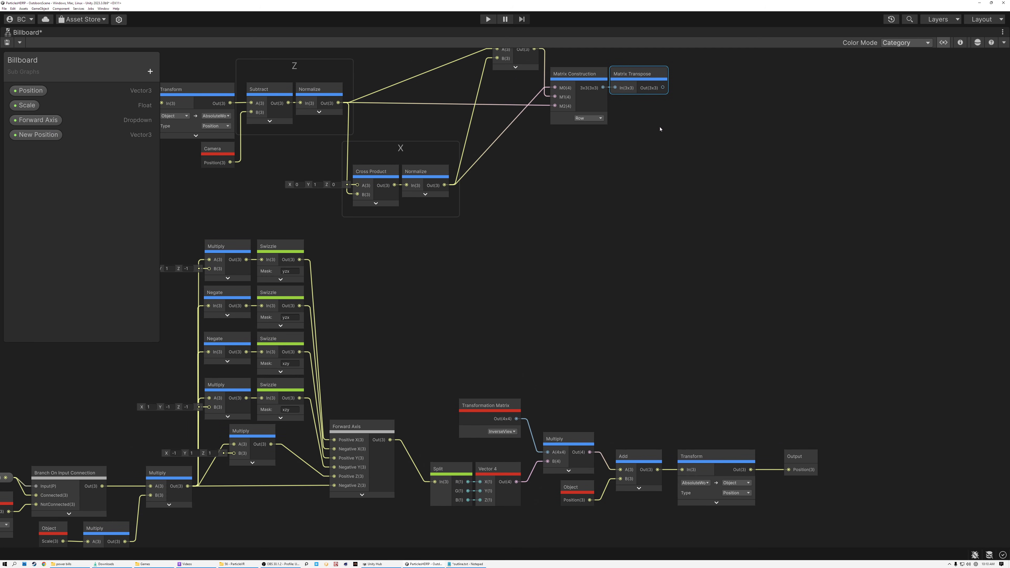
{"action": "left_click_drag", "start_coordinate": [643, 79], "coordinate": [649, 132]}
{"action": "left_click", "coordinate": [503, 488]}
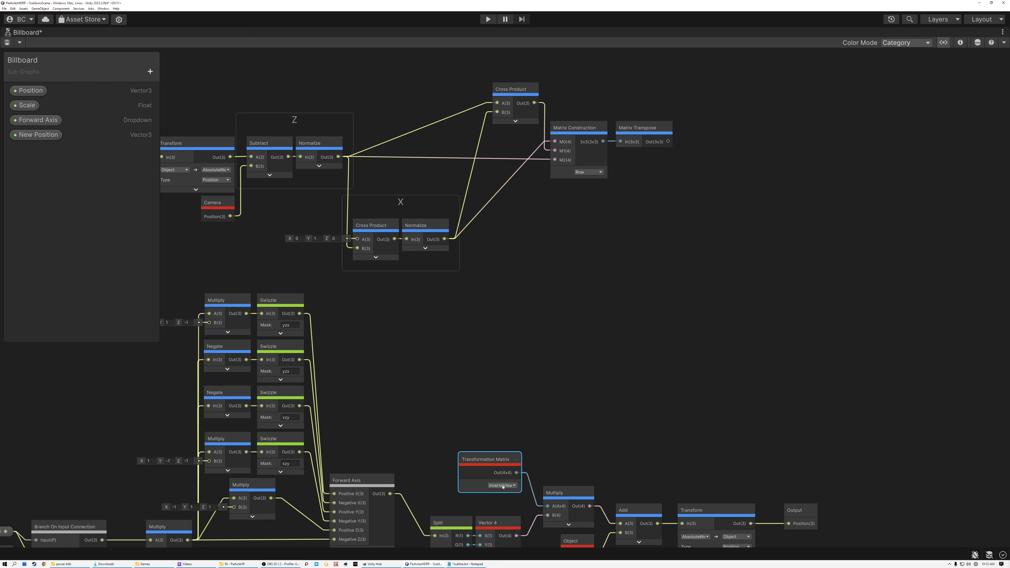
{"action": "middle_click_drag", "start_coordinate": [502, 490], "coordinate": [505, 329]}
{"action": "scroll", "coordinate": [512, 327], "scroll_direction": "up", "scroll_amount": 5}
{"action": "scroll", "coordinate": [496, 317], "scroll_direction": "down", "scroll_amount": 5}
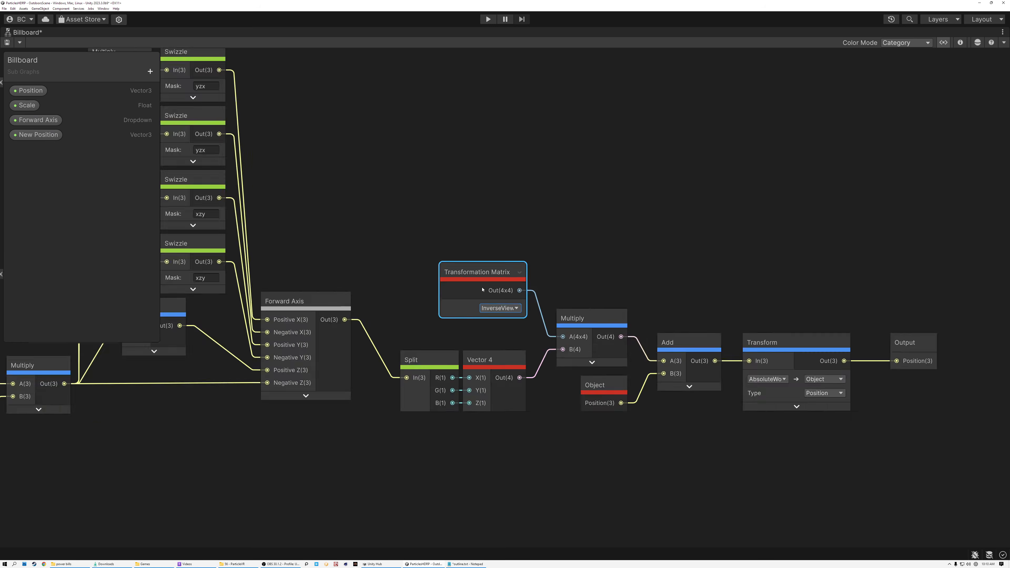
Connect the Matrix Transpose output to the A input of the Multiply node that follows Vector 4, replacing the Transformation Matrix connection.
{"action": "middle_click_drag", "start_coordinate": [615, 93], "coordinate": [606, 176]}
{"action": "middle_click_drag", "start_coordinate": [609, 78], "coordinate": [613, 111]}
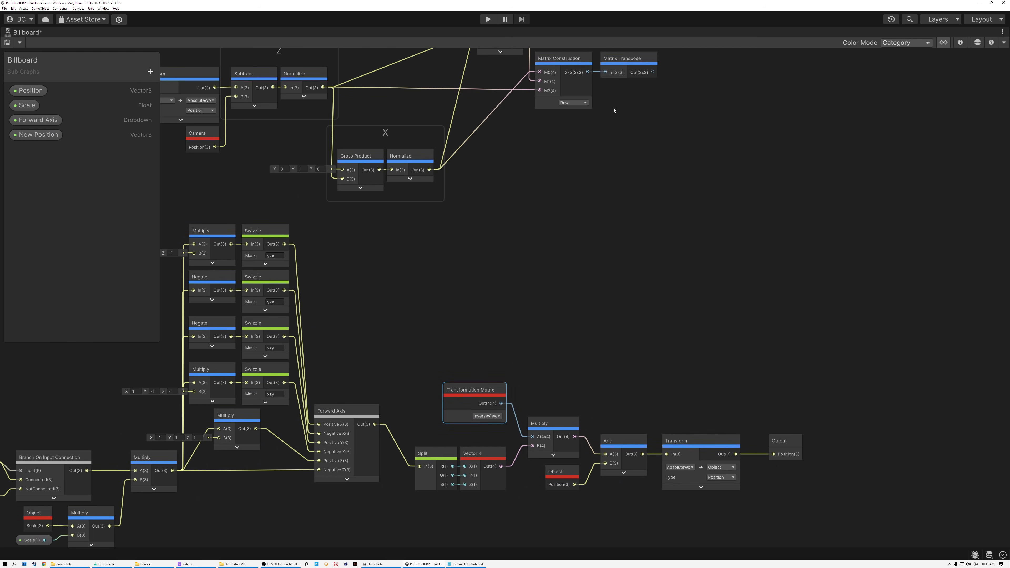
{"action": "left_click_drag", "start_coordinate": [652, 73], "coordinate": [533, 445]}
{"action": "middle_click_drag", "start_coordinate": [528, 372], "coordinate": [593, 261]}
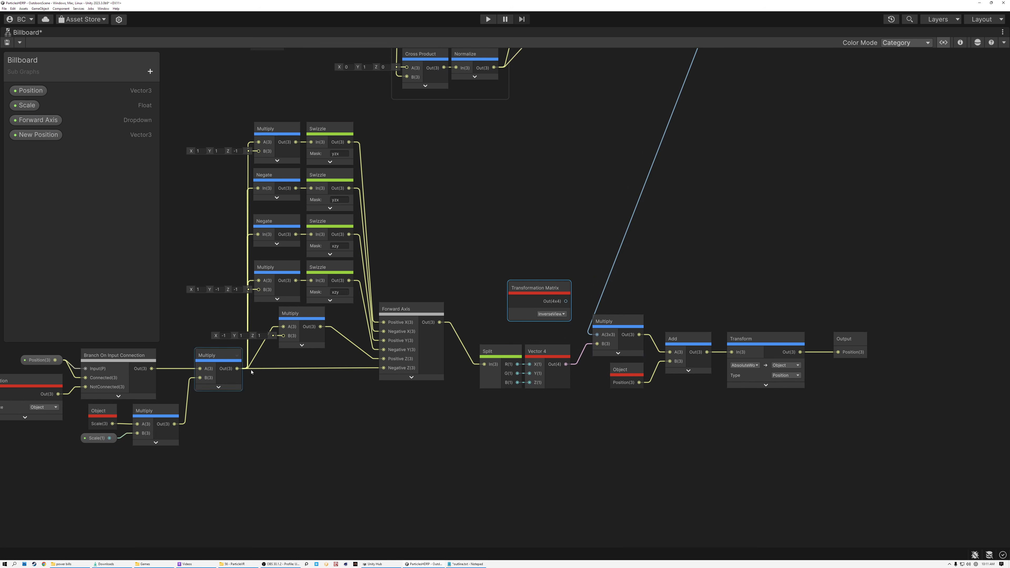
Review the new rotation-matrix nodes and the disconnected Transformation Matrix node, and save the Billboard sub graph.
{"action": "middle_click_drag", "start_coordinate": [539, 215], "coordinate": [543, 427]}
{"action": "left_click_drag", "start_coordinate": [196, 100], "coordinate": [595, 275]}
{"action": "left_click_drag", "start_coordinate": [657, 296], "coordinate": [657, 295]}
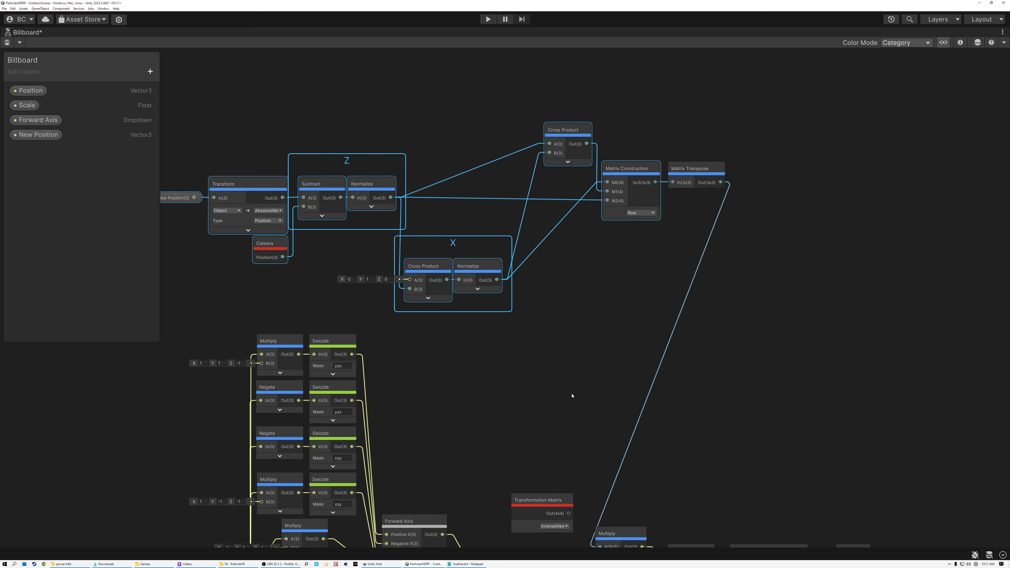
{"action": "middle_click_drag", "start_coordinate": [572, 399], "coordinate": [571, 231]}
{"action": "scroll", "coordinate": [563, 388], "scroll_direction": "up", "scroll_amount": 5}
{"action": "left_click", "coordinate": [518, 303]}
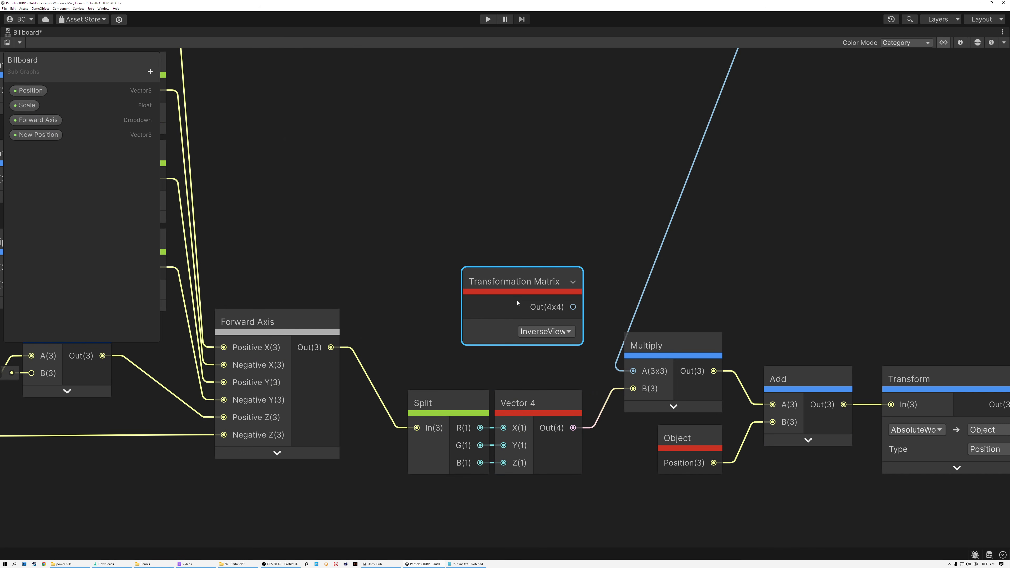
{"action": "left_click", "coordinate": [7, 42]}
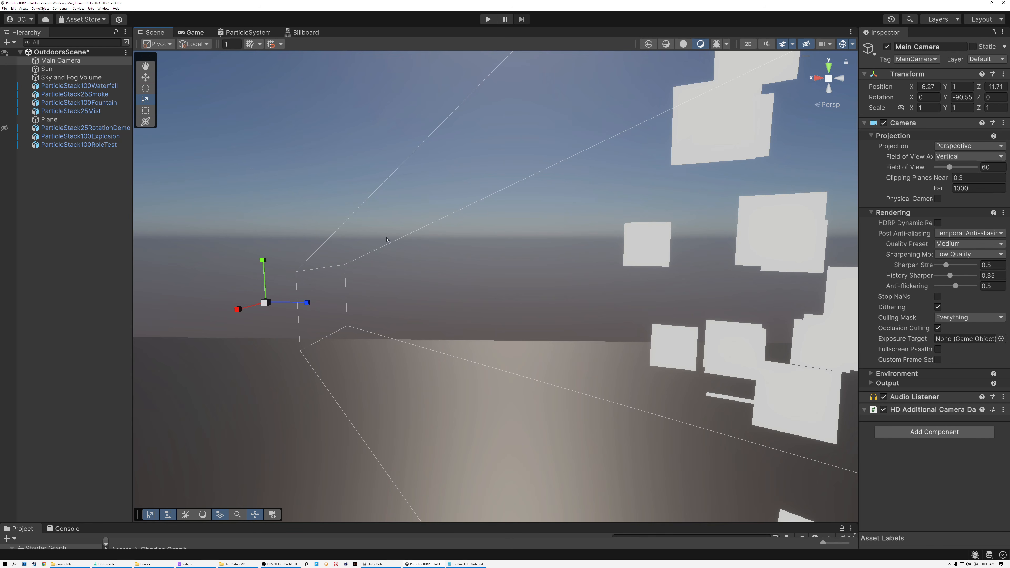
Inspect the particles in a maximized Scene view from several distances and angles to check how they face the camera.
{"action": "right_click_drag", "start_coordinate": [389, 238], "coordinate": [582, 223]}
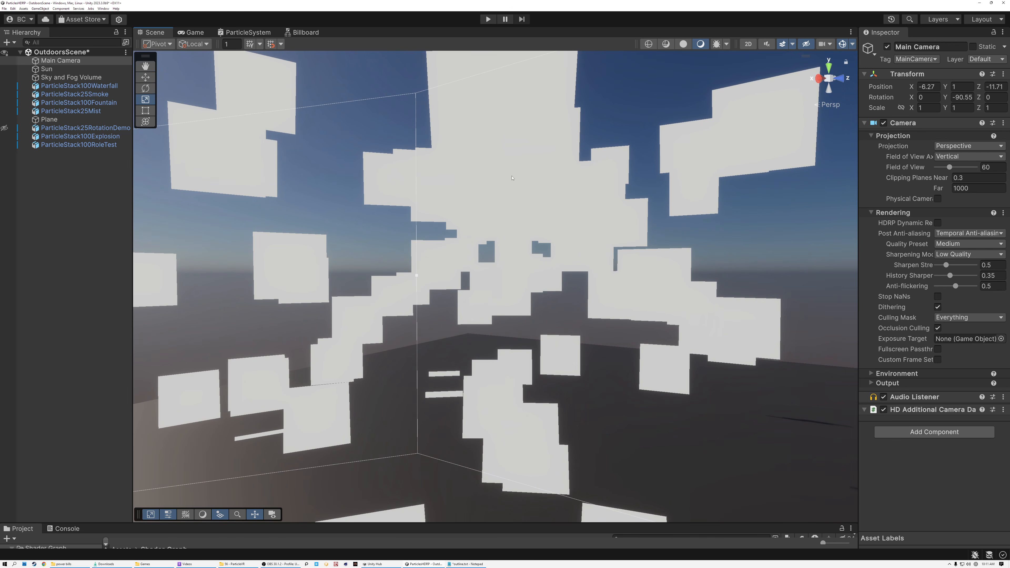
{"action": "double_click", "coordinate": [157, 33]}
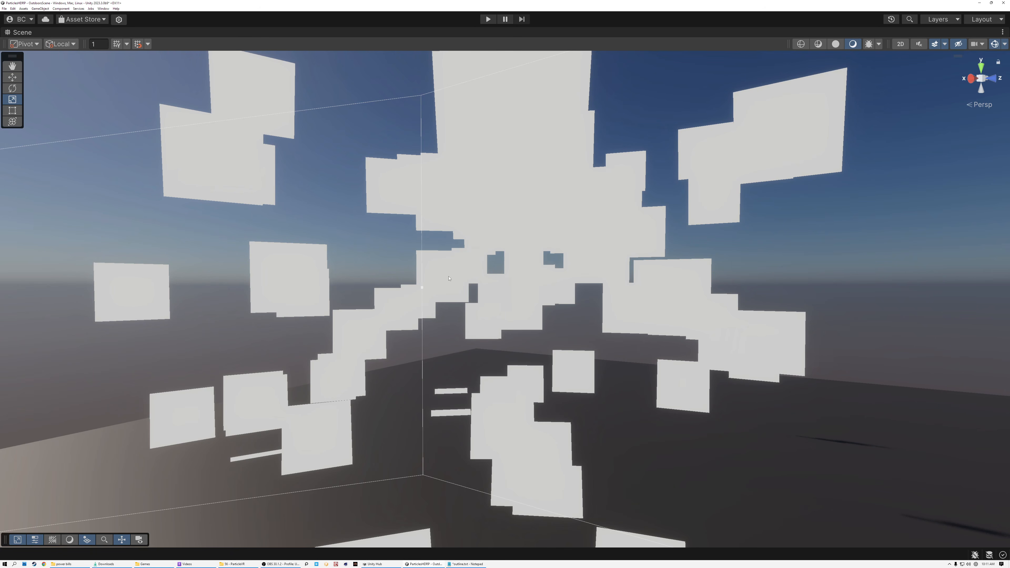
{"action": "right_click_drag", "start_coordinate": [448, 275], "coordinate": [448, 276]}
{"action": "key", "text": "w"}
{"action": "key", "text": "s"}
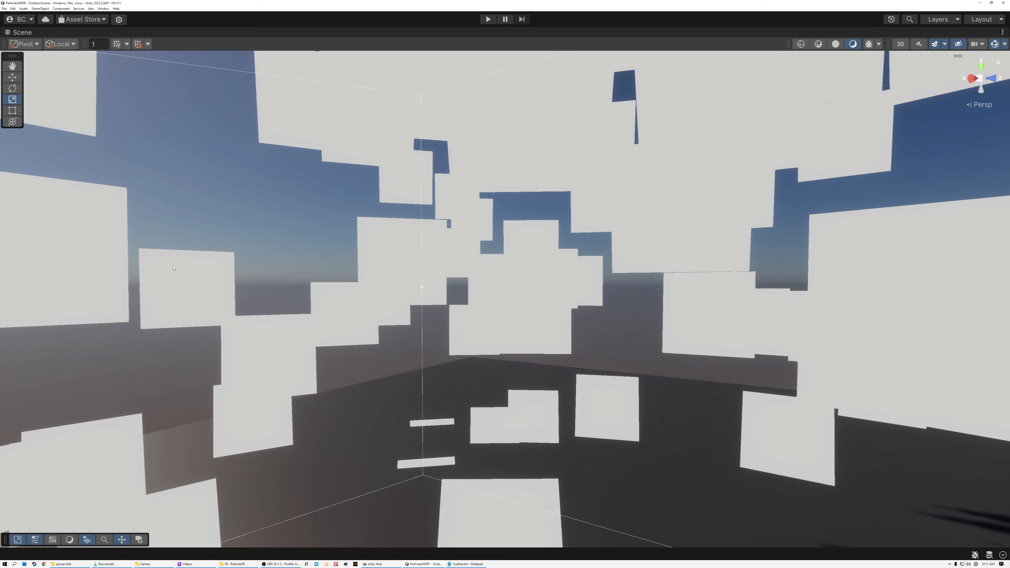
{"action": "right_click_drag", "start_coordinate": [435, 256], "coordinate": [636, 166]}
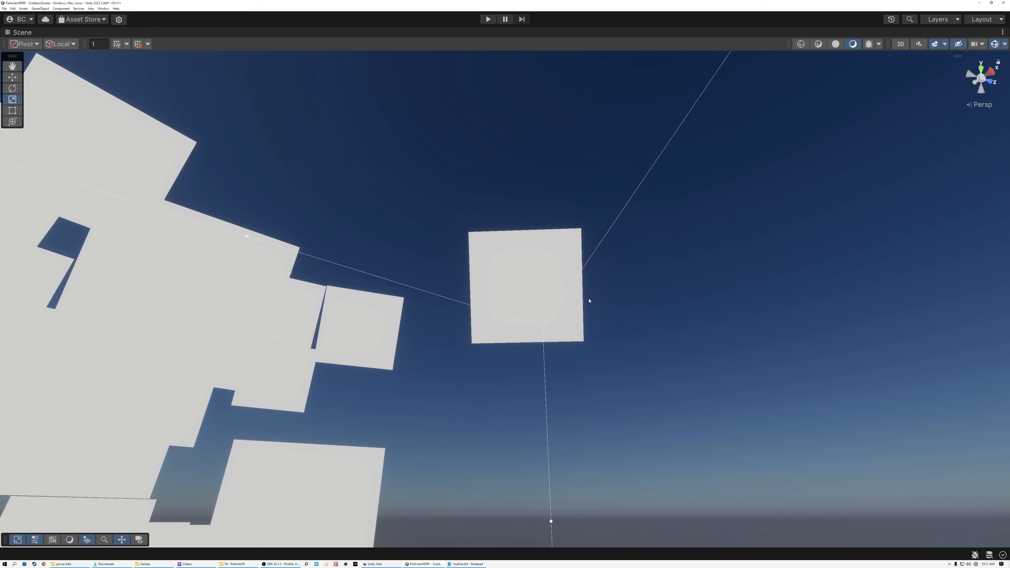
{"action": "right_click_drag", "start_coordinate": [544, 292], "coordinate": [362, 316]}
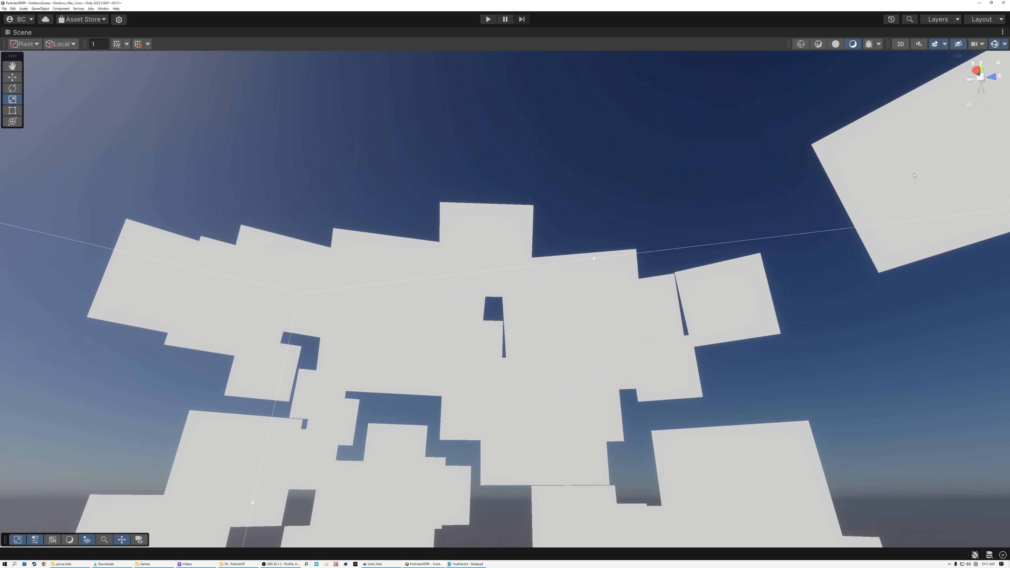
{"action": "right_click_drag", "start_coordinate": [707, 316], "coordinate": [698, 412]}
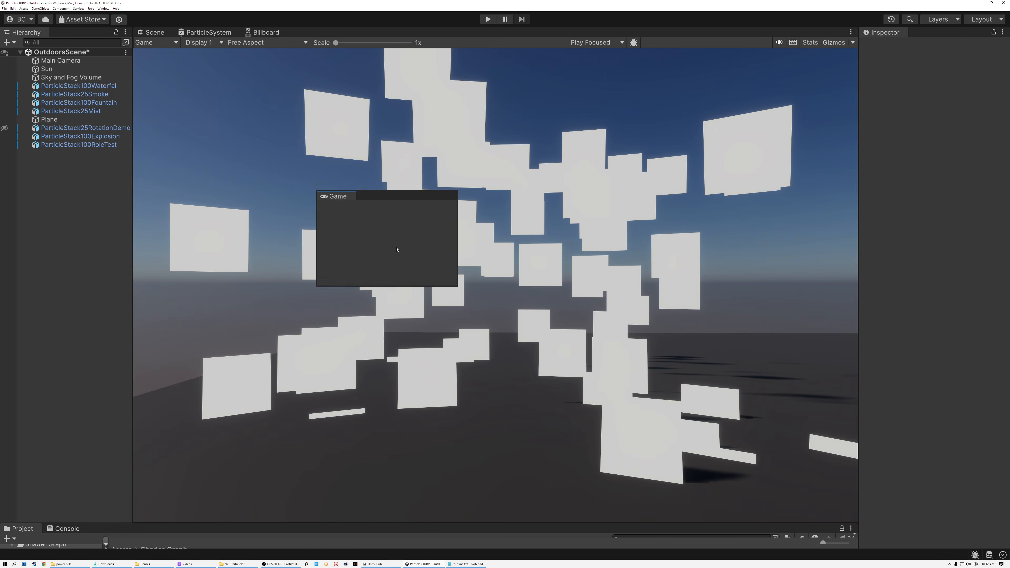
Undock the Game view into a floating window over the Scene view, and select the Main Camera.
{"action": "left_click_drag", "start_coordinate": [396, 248], "coordinate": [653, 343]}
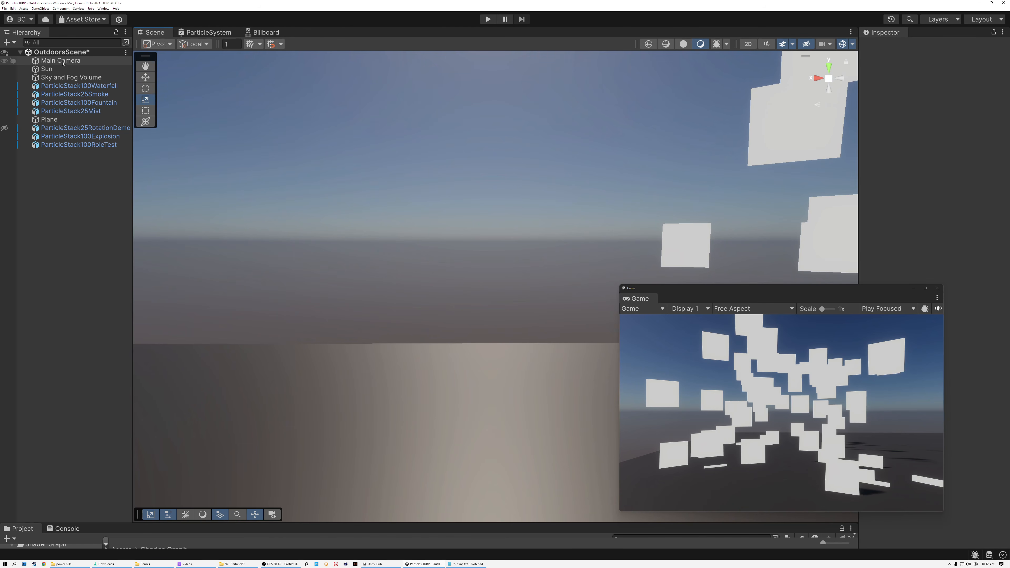
{"action": "left_click", "coordinate": [62, 61]}
{"action": "right_click_drag", "start_coordinate": [374, 153], "coordinate": [337, 152]}
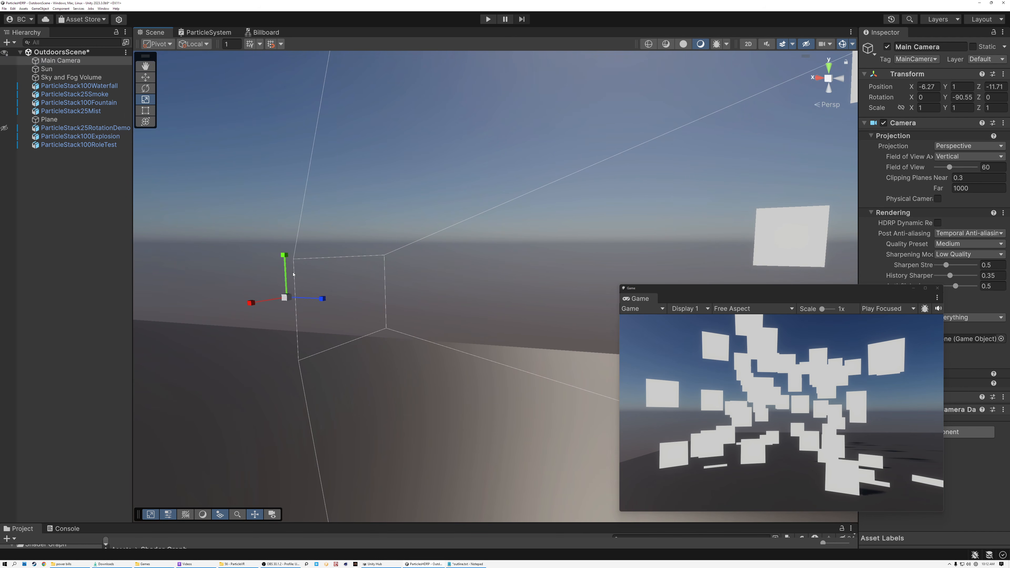
Try rotating the Main Camera while watching the particles in the Game view, and undo the rotation.
{"action": "key", "text": "e"}
{"action": "left_click_drag", "start_coordinate": [259, 263], "coordinate": [331, 253]}
{"action": "key", "text": "ctrl+z"}
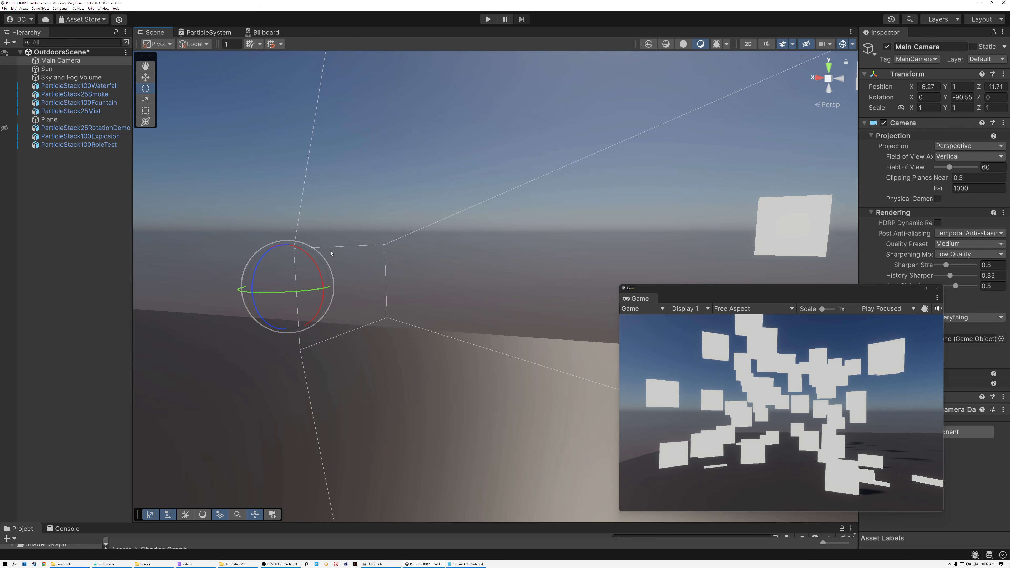
{"action": "right_click_drag", "start_coordinate": [341, 239], "coordinate": [507, 227]}
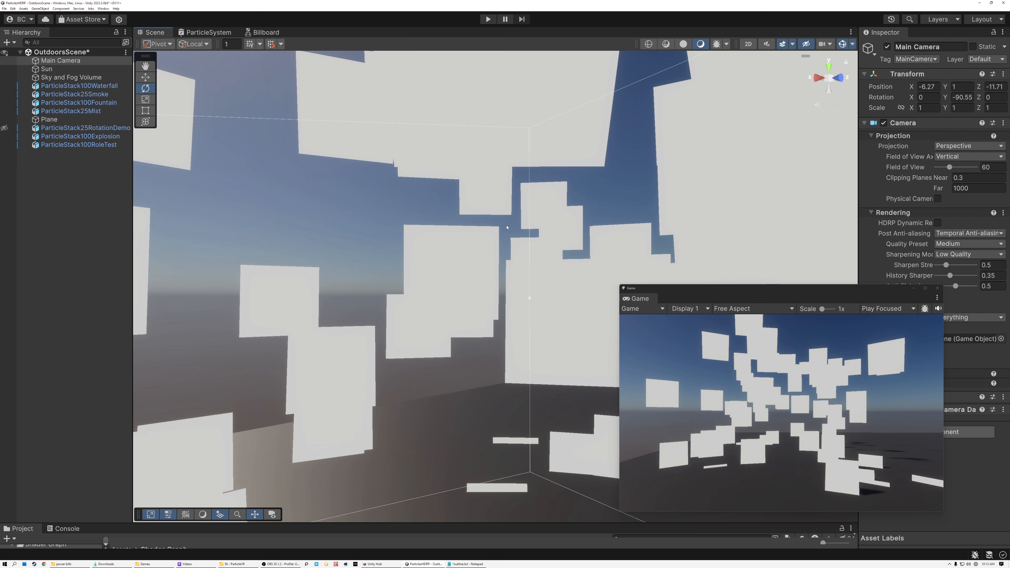
Examine the Billboard graph again, comparing the unused Transformation Matrix node with the node chain from New Position to Matrix Transpose.
{"action": "left_click", "coordinate": [264, 32]}
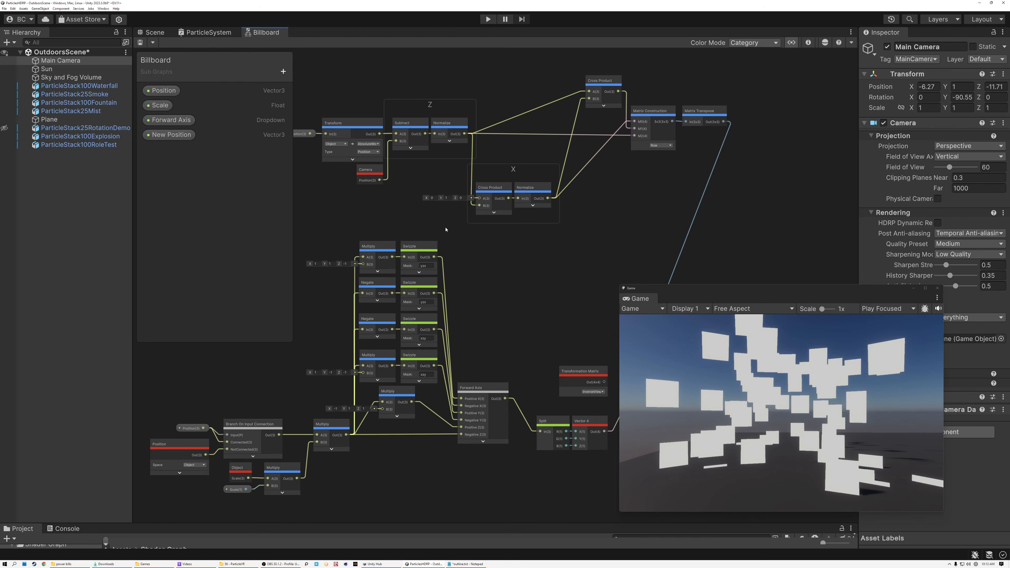
{"action": "middle_click_drag", "start_coordinate": [505, 279], "coordinate": [368, 198]}
{"action": "scroll", "coordinate": [436, 291], "scroll_direction": "up", "scroll_amount": 6}
{"action": "left_click", "coordinate": [453, 284]}
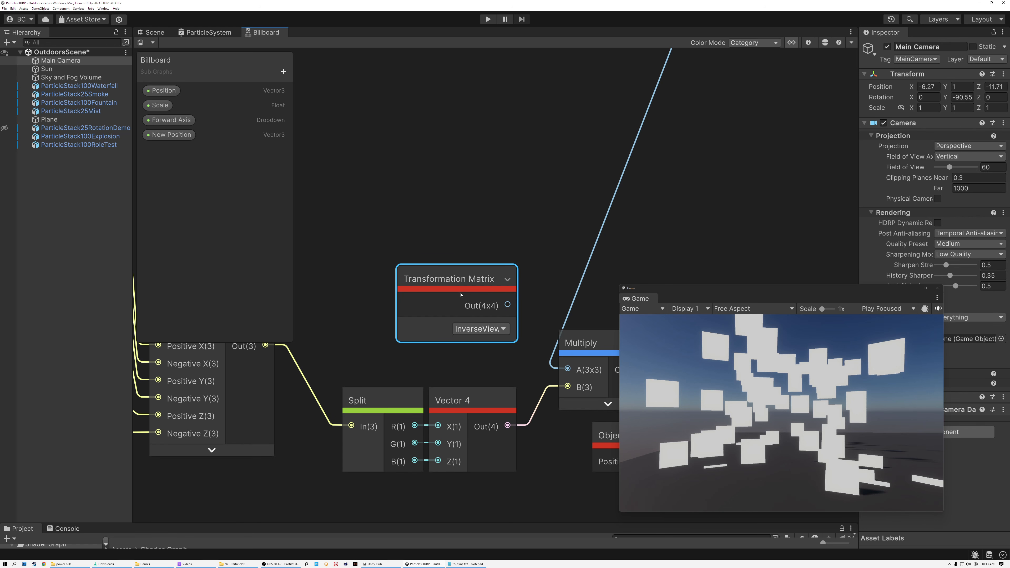
{"action": "scroll", "coordinate": [462, 294], "scroll_direction": "down", "scroll_amount": 8}
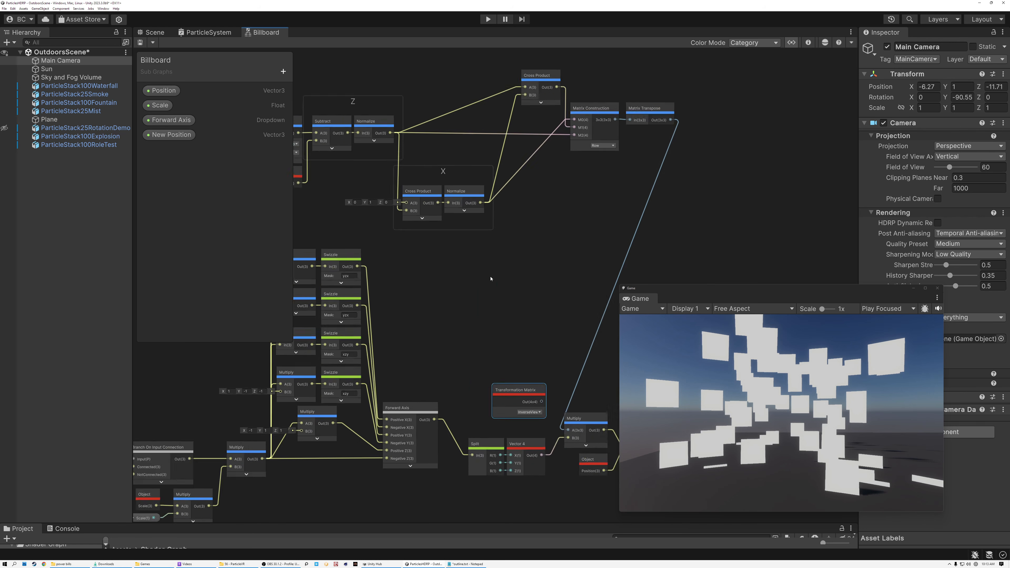
{"action": "middle_click_drag", "start_coordinate": [473, 286], "coordinate": [521, 293]}
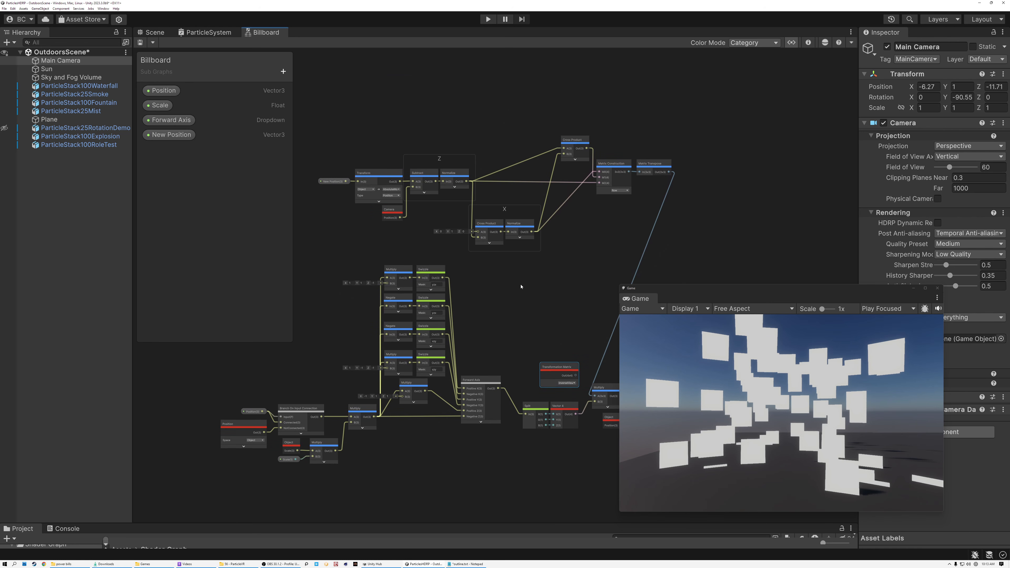
{"action": "left_click_drag", "start_coordinate": [331, 128], "coordinate": [680, 239]}
{"action": "scroll", "coordinate": [617, 216], "scroll_direction": "up", "scroll_amount": 1}
{"action": "scroll", "coordinate": [616, 216], "scroll_direction": "up", "scroll_amount": 1}
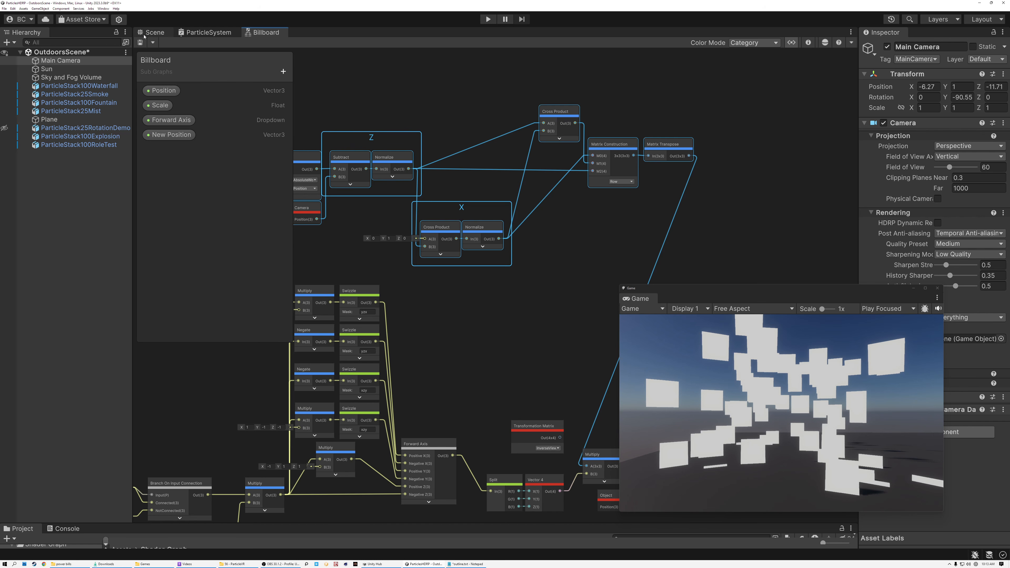
Move around the particles in the Scene view to check their facing from changing camera positions.
{"action": "left_click", "coordinate": [153, 32]}
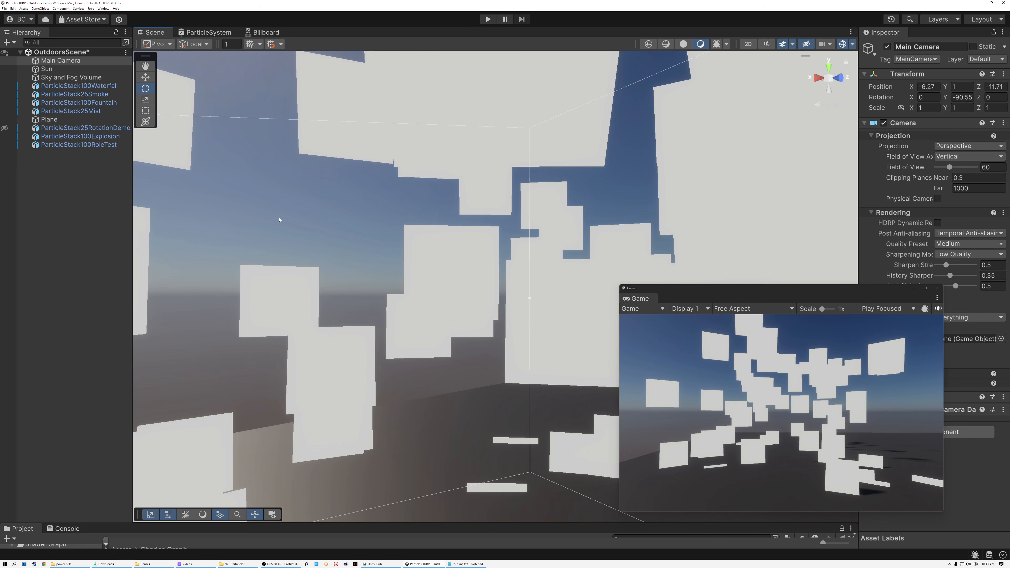
{"action": "key", "text": "s"}
{"action": "mouse_move", "coordinate": [374, 239]}
{"action": "right_mouse_down"}
{"action": "mouse_move", "coordinate": [499, 233]}
{"action": "mouse_move", "coordinate": [360, 243]}
{"action": "right_mouse_up"}
{"action": "key", "text": "w"}
{"action": "key", "text": "e"}
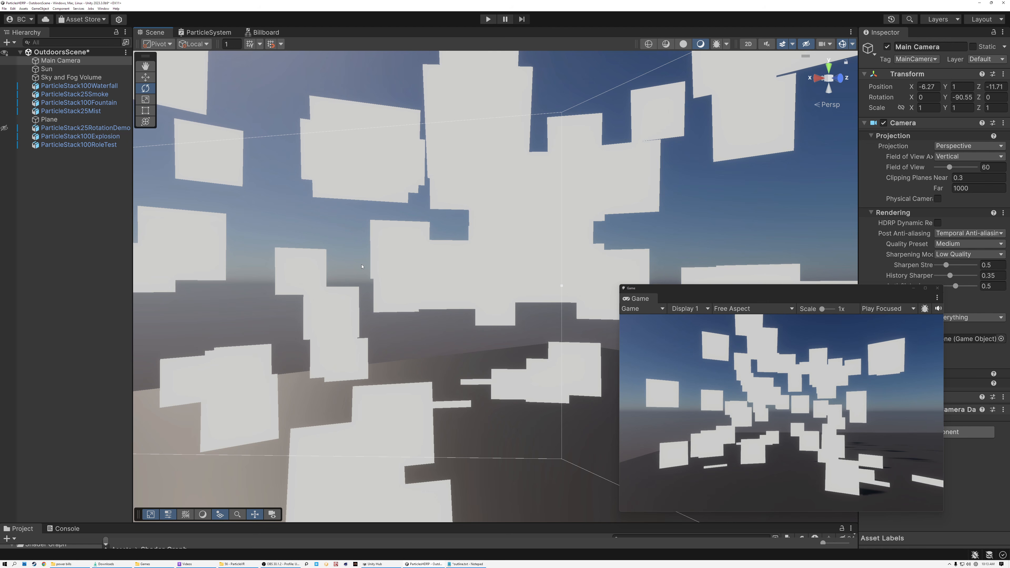
{"action": "right_click_drag", "start_coordinate": [393, 294], "coordinate": [327, 291]}
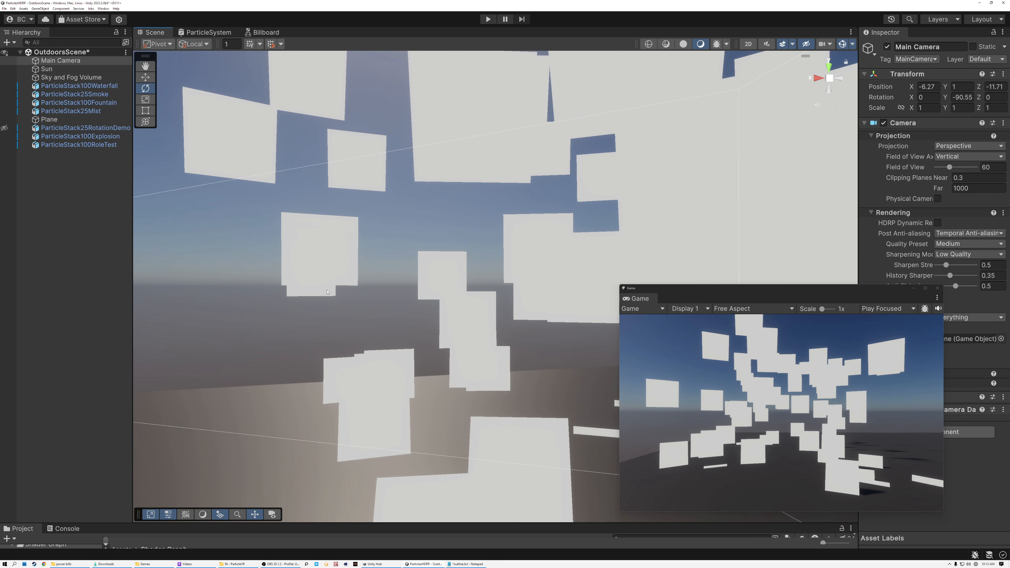